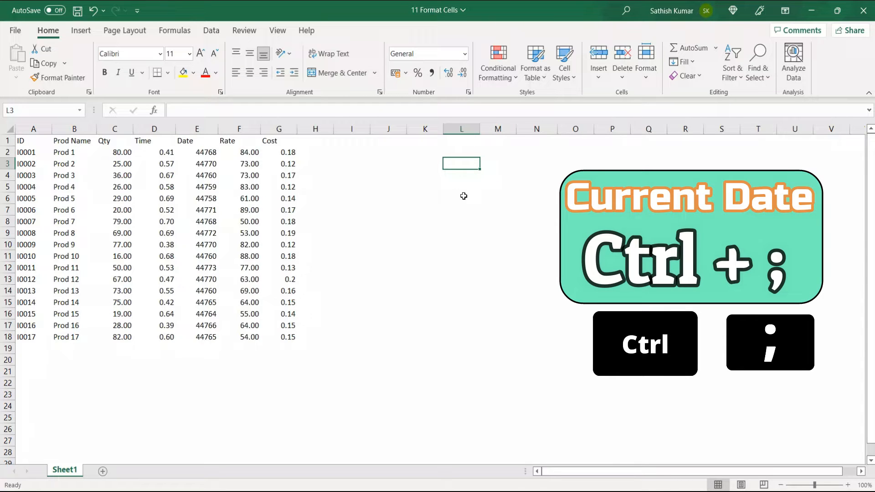
Insert the current date as a static value in cell L3, keeping that cell selected.
{"action": "key", "text": "ctrl+semicolon"}
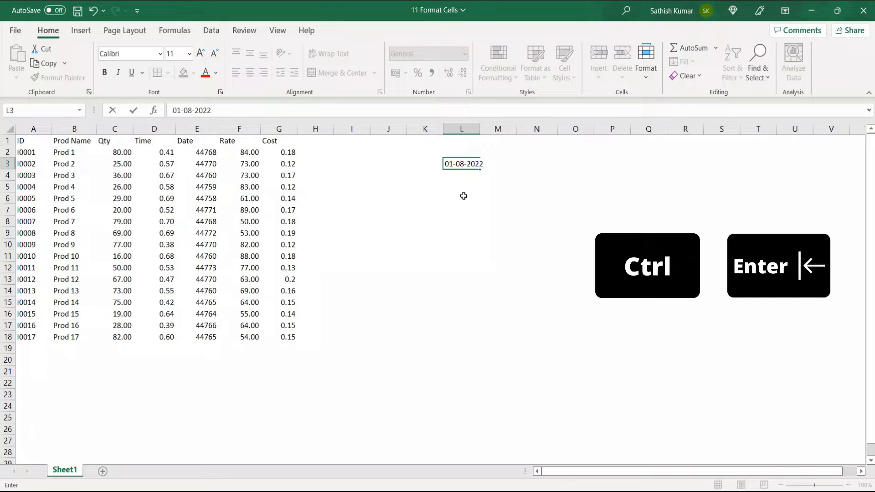
{"action": "key", "text": "ctrl+Return"}
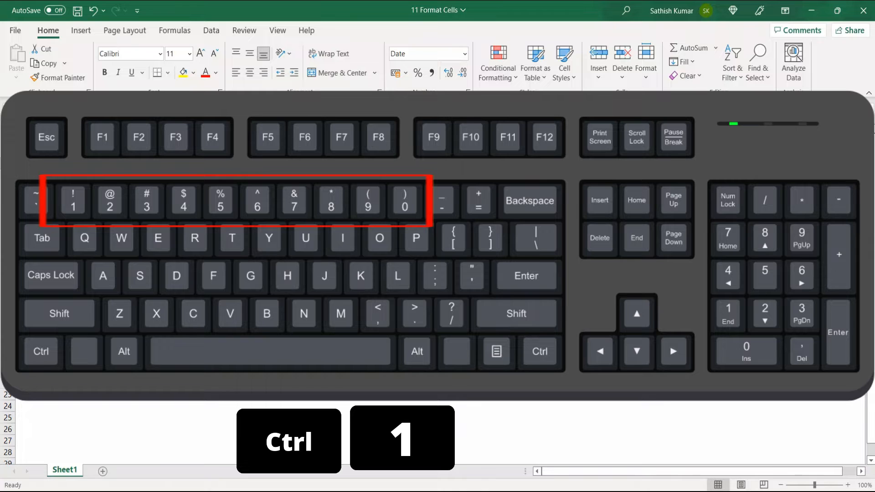
Open the Format Cells dialog for L3 and look through its pages from Number to Protection, returning to Number.
{"action": "key", "text": "ctrl+1"}
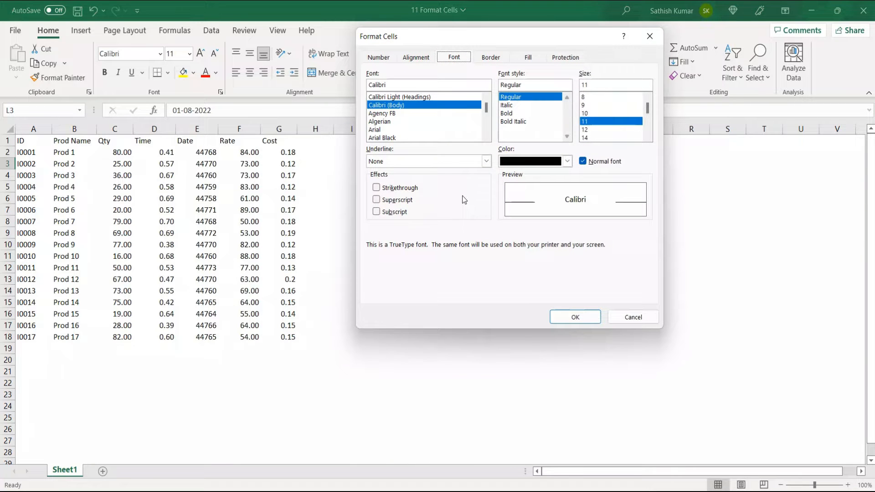
{"action": "left_click_drag", "start_coordinate": [423, 40], "coordinate": [424, 96]}
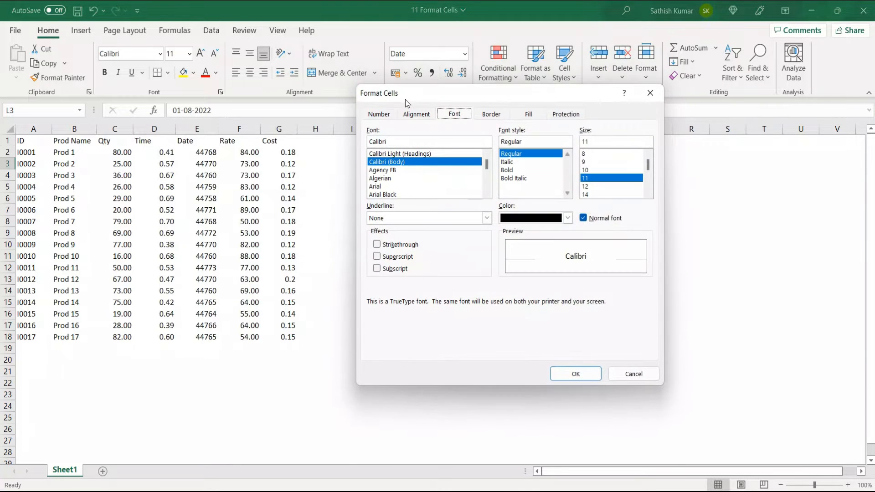
{"action": "left_click", "coordinate": [387, 109]}
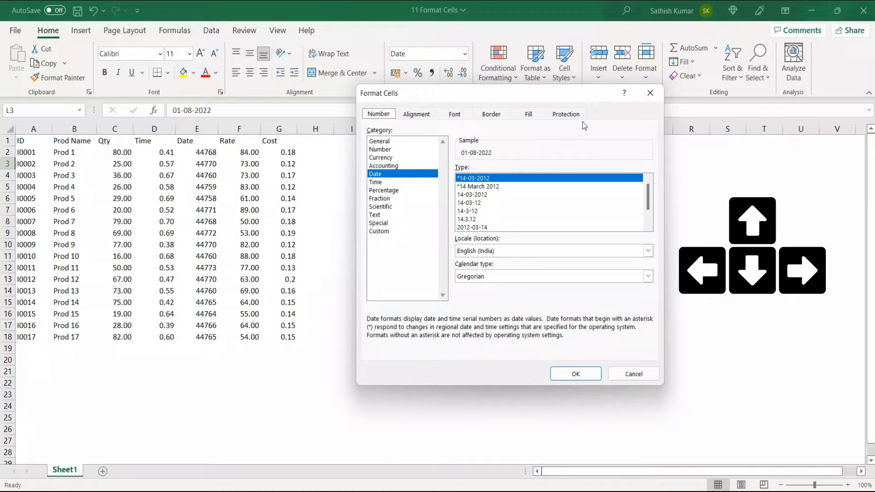
{"action": "key", "text": "Right"}
{"action": "key", "text": "Right"}
{"action": "key", "text": "Right"}
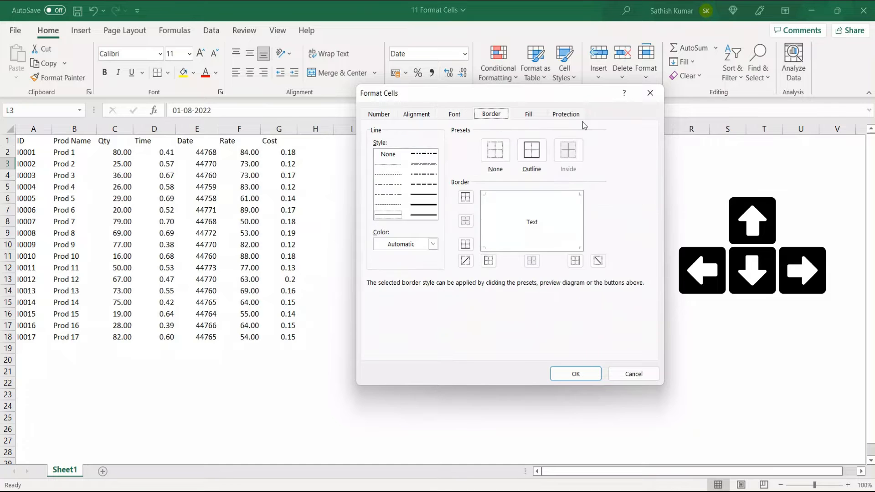
{"action": "key", "text": "Right"}
{"action": "key", "text": "Right"}
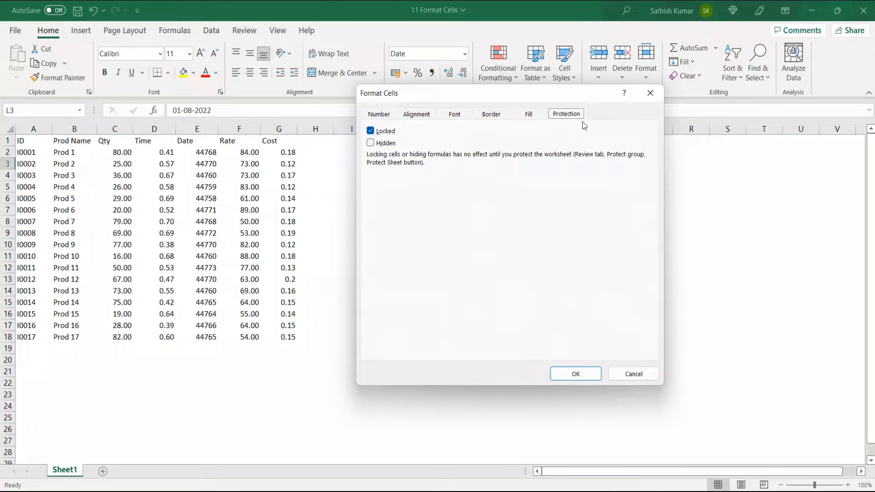
{"action": "key", "text": "Left"}
{"action": "key", "text": "Left"}
{"action": "key", "text": "Left"}
{"action": "key", "text": "Left"}
{"action": "key", "text": "Left"}
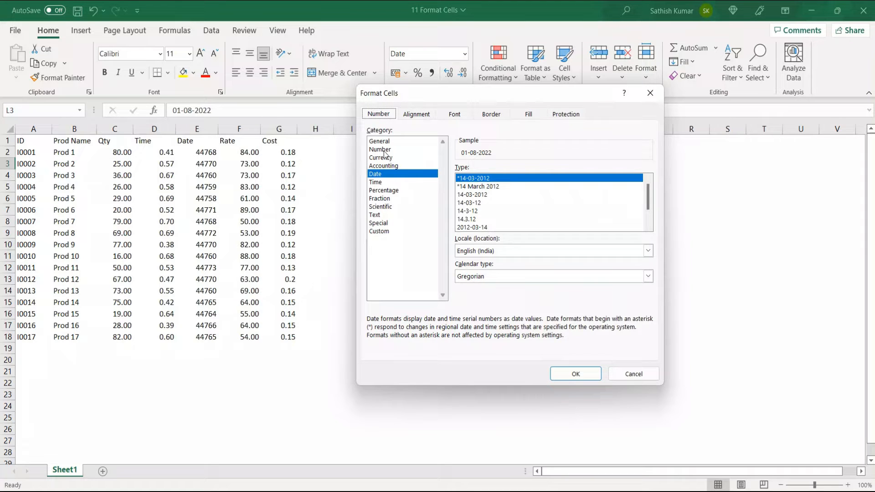
Browse the number format categories between Currency and Percentage for L3, ending on the Date category.
{"action": "key", "text": "Tab"}
{"action": "left_click", "coordinate": [414, 176]}
{"action": "key", "text": "Down"}
{"action": "key", "text": "Down"}
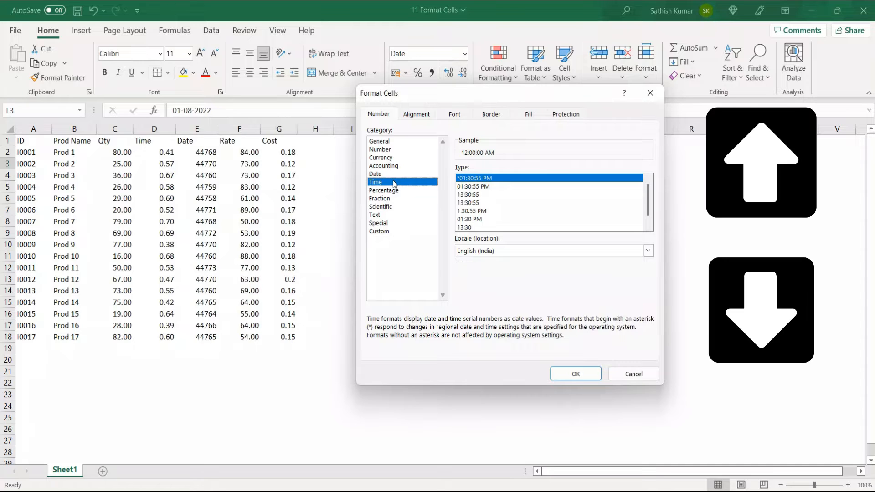
{"action": "key", "text": "Up"}
{"action": "key", "text": "Up"}
{"action": "key", "text": "Up"}
{"action": "key", "text": "Up"}
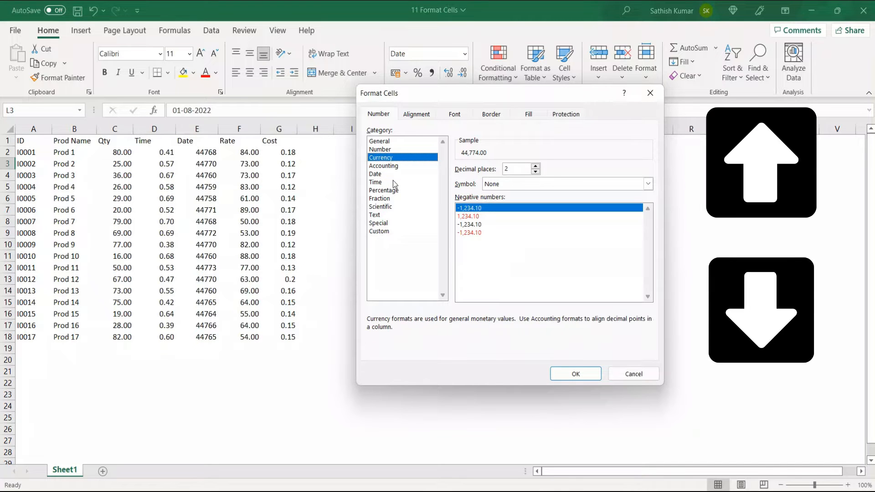
{"action": "key", "text": "Down"}
{"action": "key", "text": "Down"}
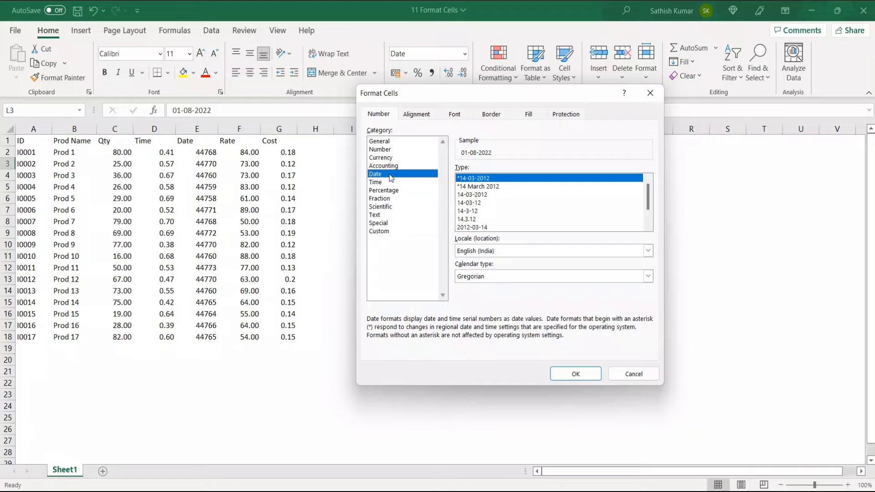
Look through the available Date types for L3, return to *14-03-2012, and accept the dialog.
{"action": "key", "text": "Tab"}
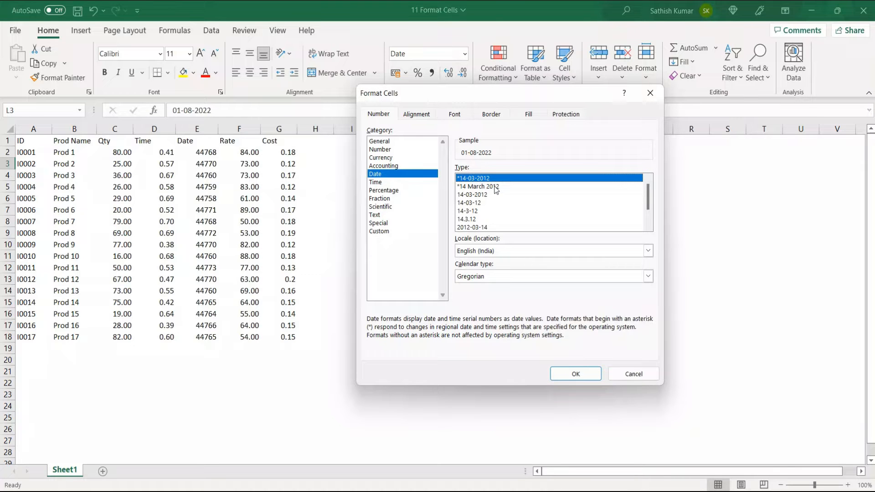
{"action": "key", "text": "Down"}
{"action": "key", "text": "Down"}
{"action": "key", "text": "Down"}
{"action": "key", "text": "Up"}
{"action": "key", "text": "Up"}
{"action": "key", "text": "Up"}
{"action": "key", "text": "shift+Tab"}
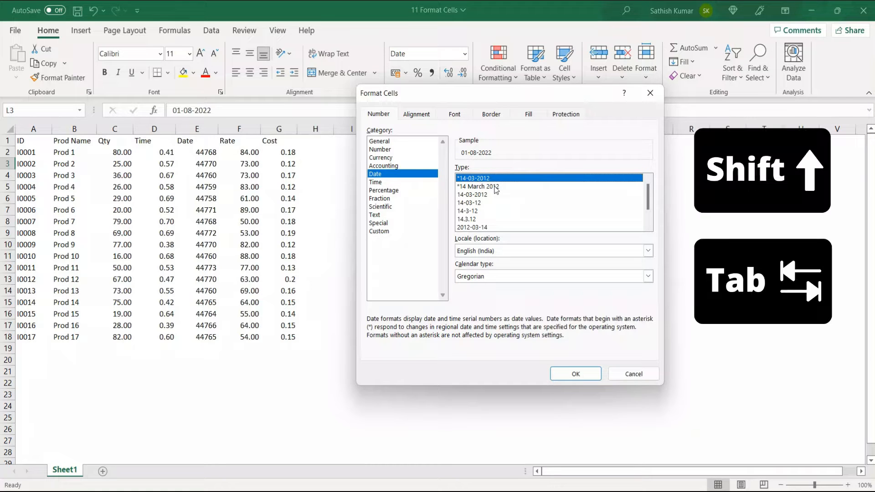
{"action": "key", "text": "shift+Tab"}
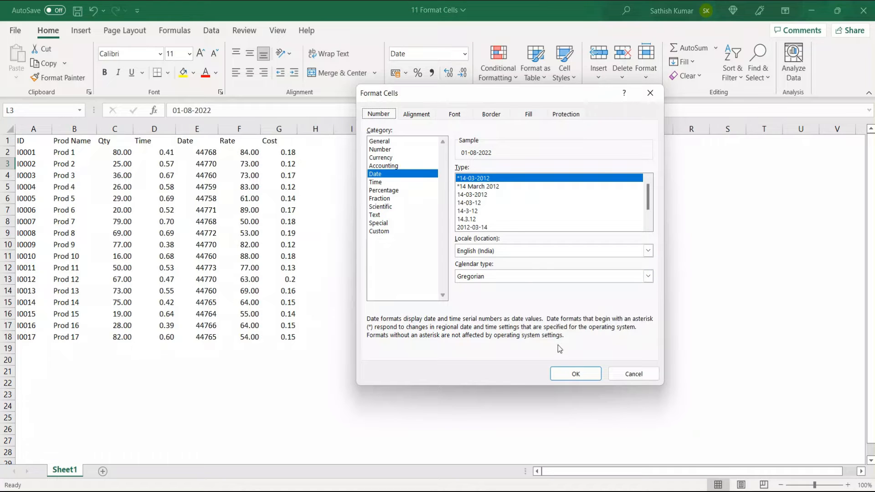
{"action": "left_click", "coordinate": [564, 375]}
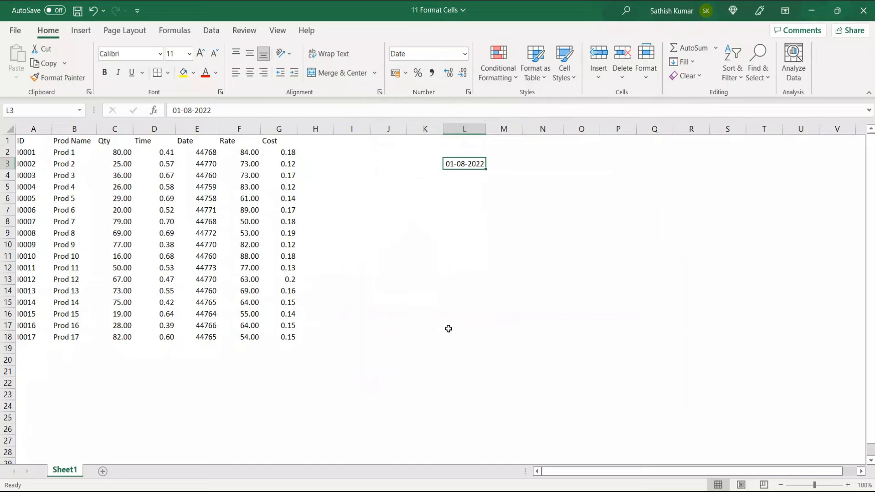
View the font formatting options for the first product ID in cell A2 and dismiss them without changes.
{"action": "left_click", "coordinate": [47, 213]}
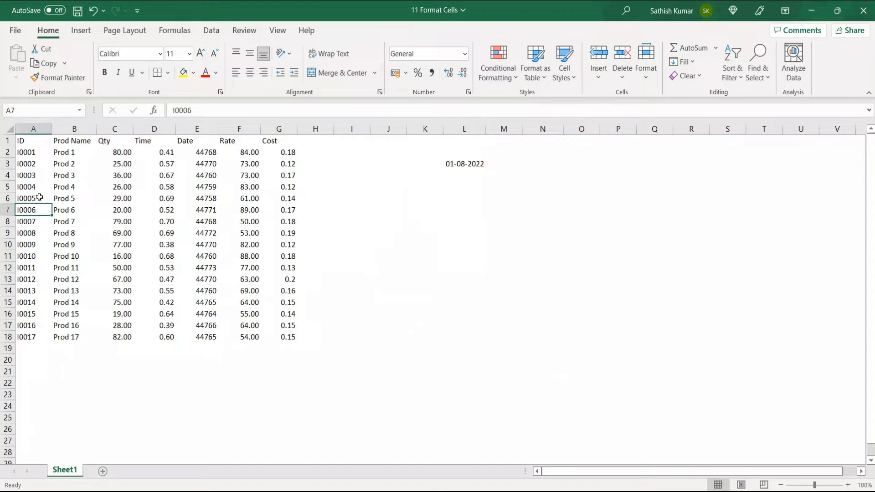
{"action": "left_click", "coordinate": [28, 155]}
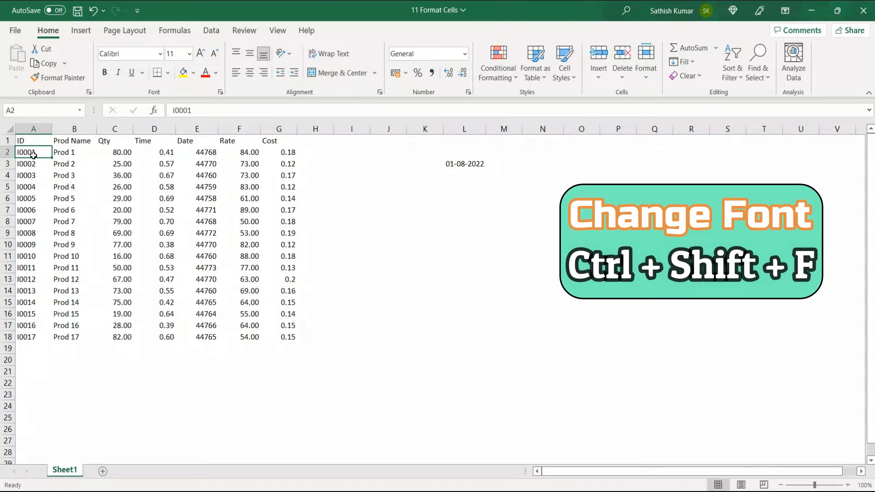
{"action": "key", "text": "ctrl+shift+f"}
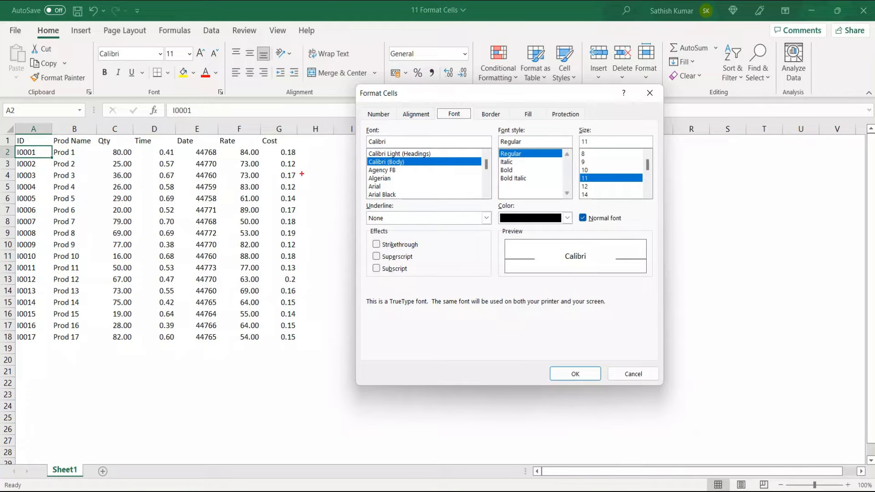
{"action": "left_click_drag", "start_coordinate": [434, 108], "coordinate": [474, 123]}
{"action": "key", "text": "Escape"}
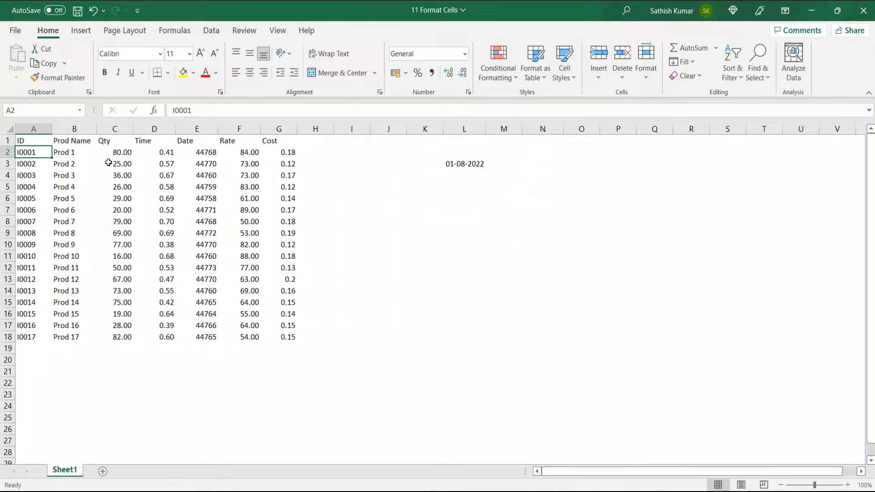
Remove the decimals from the Qty values in C2:C18 by applying the General number format.
{"action": "left_click", "coordinate": [114, 154]}
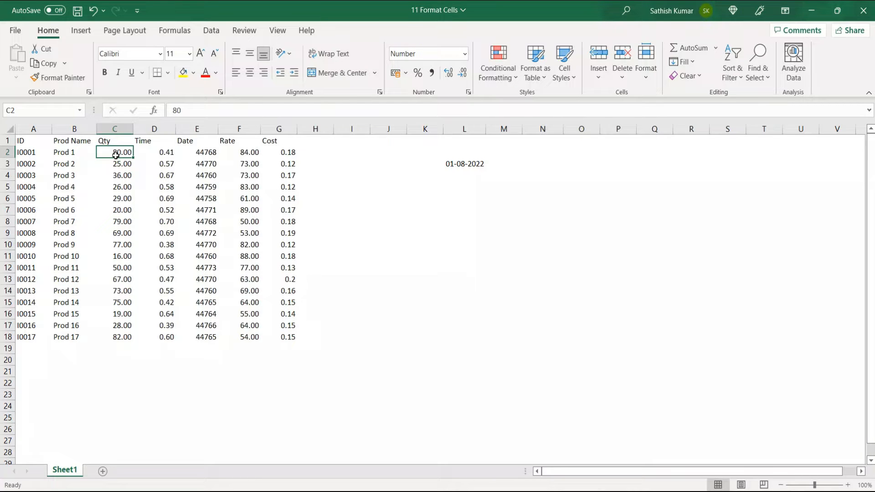
{"action": "key", "text": "ctrl+shift+Down"}
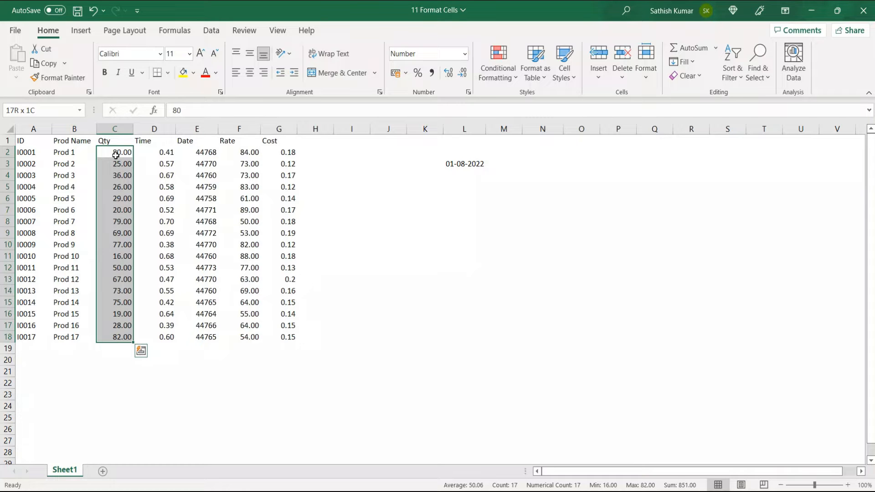
{"action": "key", "text": "ctrl+shift+asciitilde"}
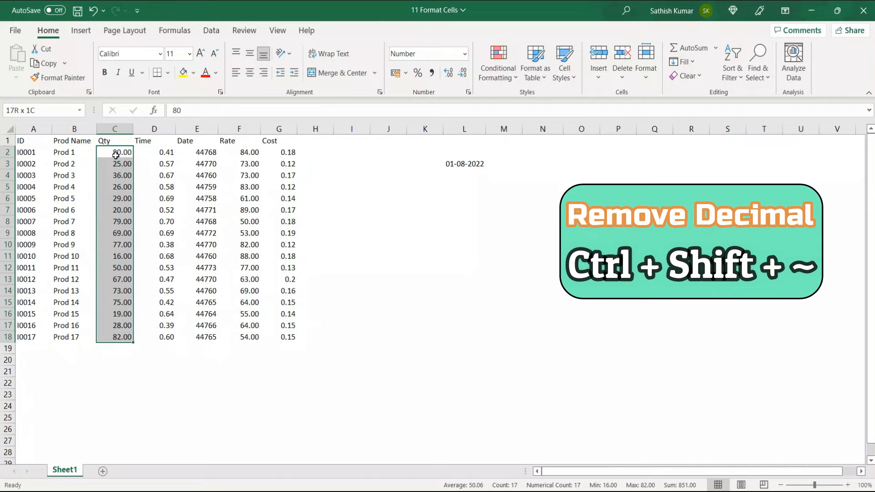
{"action": "key", "text": "ctrl+shift+grave"}
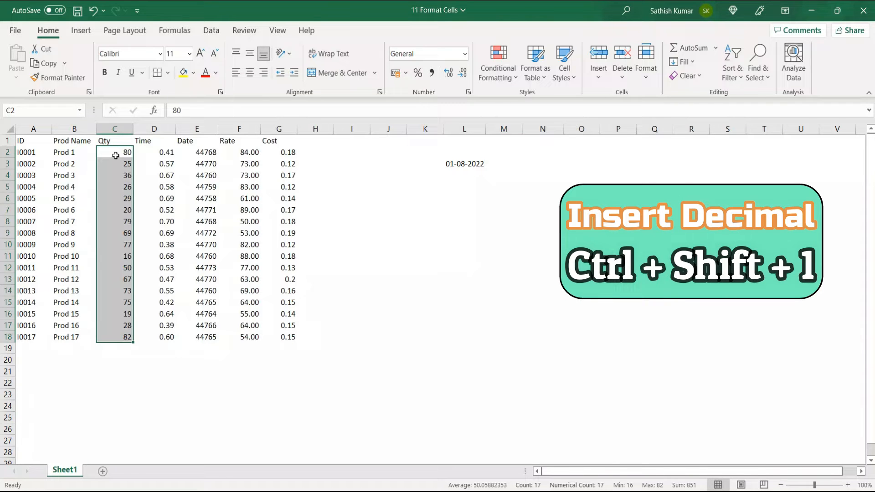
Try the two-decimal Number format on the Qty values in C2:C18, and return them to General.
{"action": "key", "text": "ctrl+shift+1"}
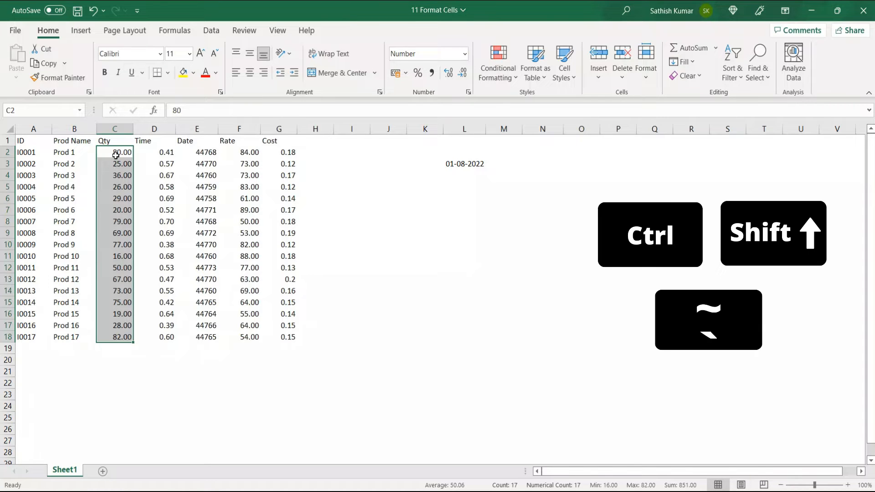
{"action": "key", "text": "ctrl+shift+asciitilde"}
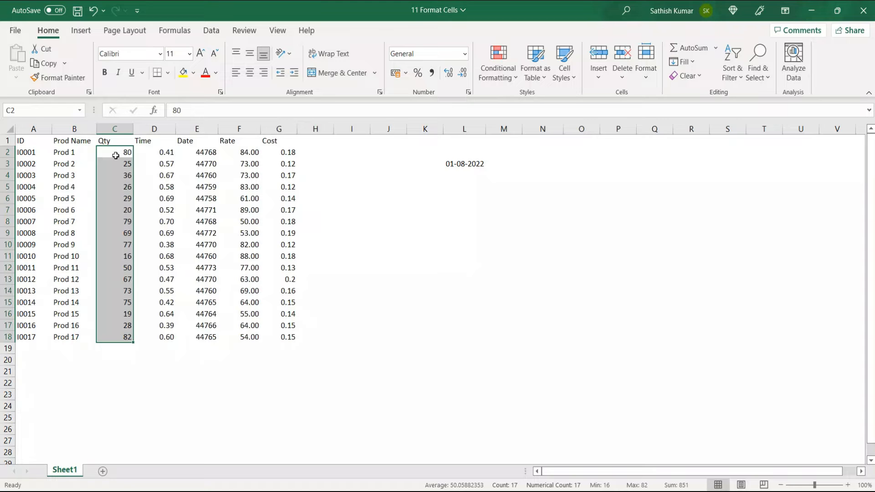
Apply the hour-and-minute AM/PM time format to the Time values in D2:D18.
{"action": "key", "text": "Right"}
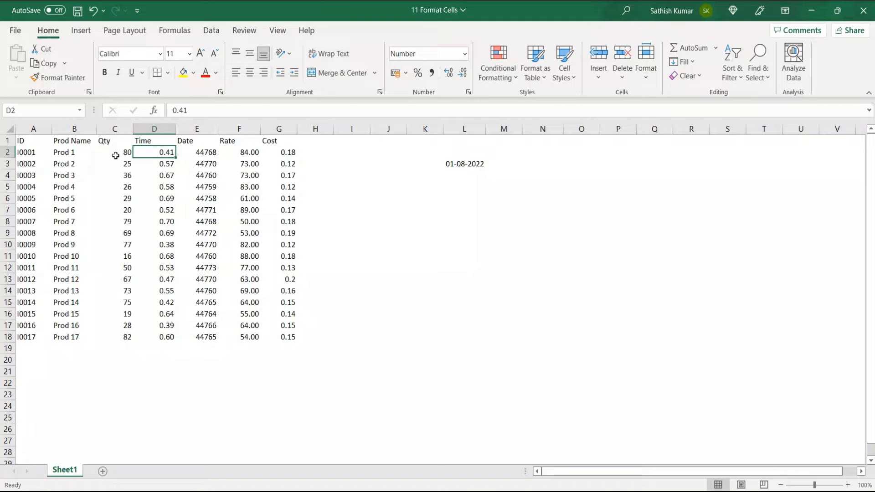
{"action": "key", "text": "ctrl+shift+Down"}
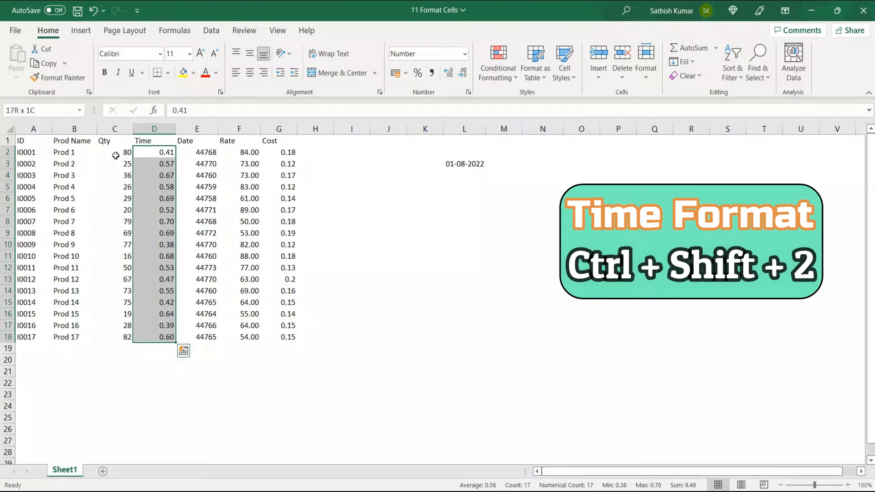
{"action": "key", "text": "ctrl+shift+2"}
{"action": "key", "text": "ctrl+shift+2"}
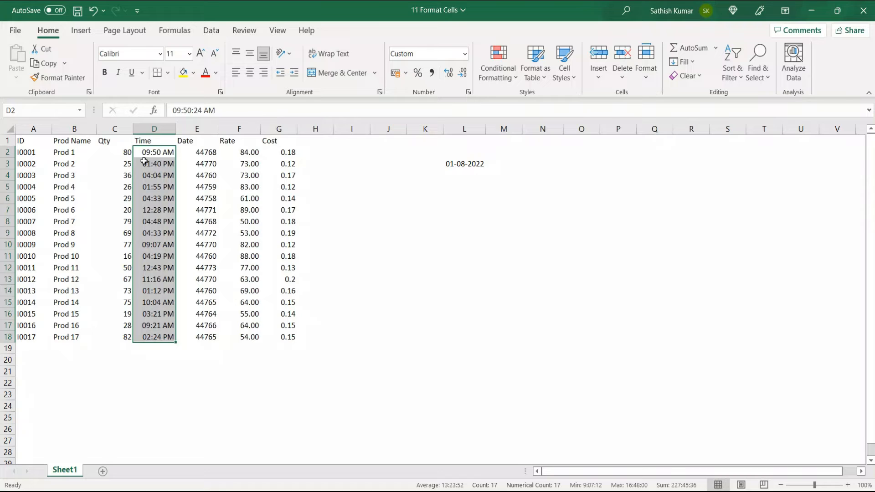
Apply the default day-month-year date format, such as 26-Jul-22, to the Date values in E2:E18.
{"action": "key", "text": "Right"}
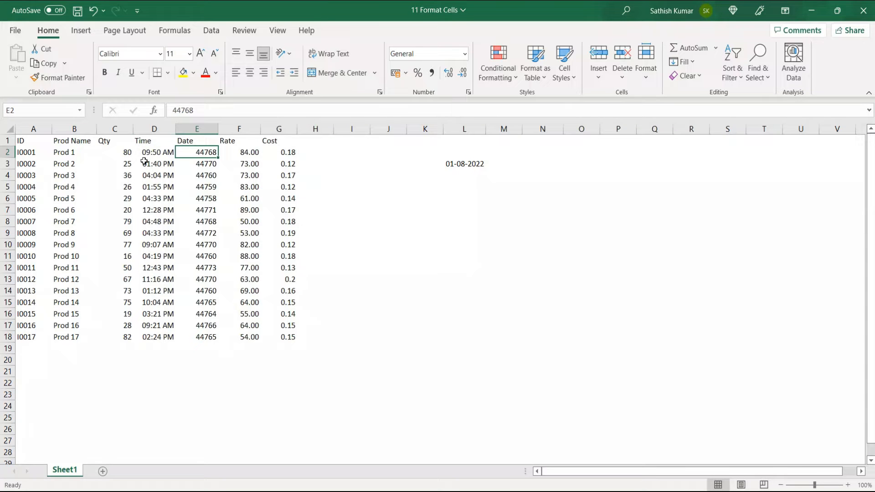
{"action": "key", "text": "ctrl+shift+Down"}
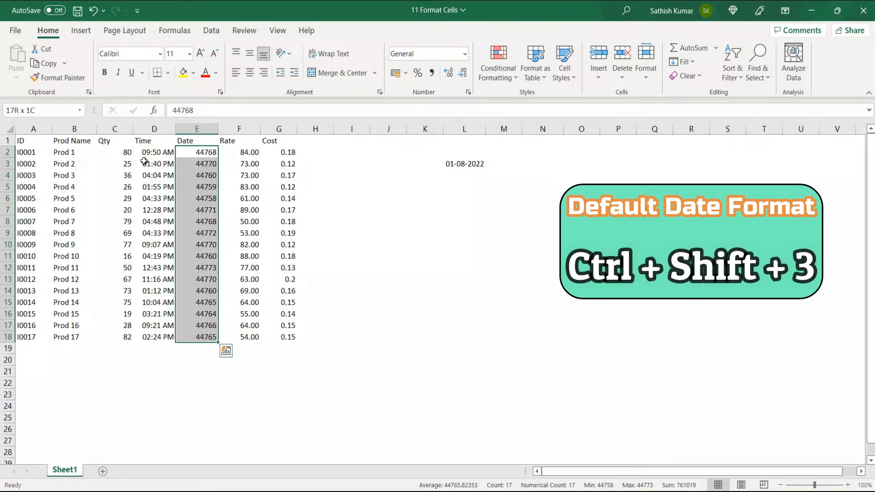
{"action": "key", "text": "ctrl+shift+3"}
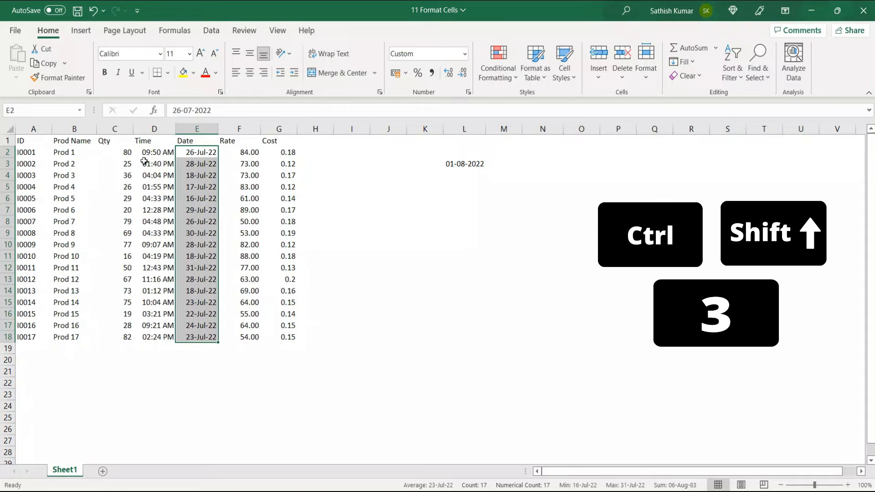
Apply the Currency format with the ₹ symbol and two decimals to the Rate values in F2:F18.
{"action": "key", "text": "Right"}
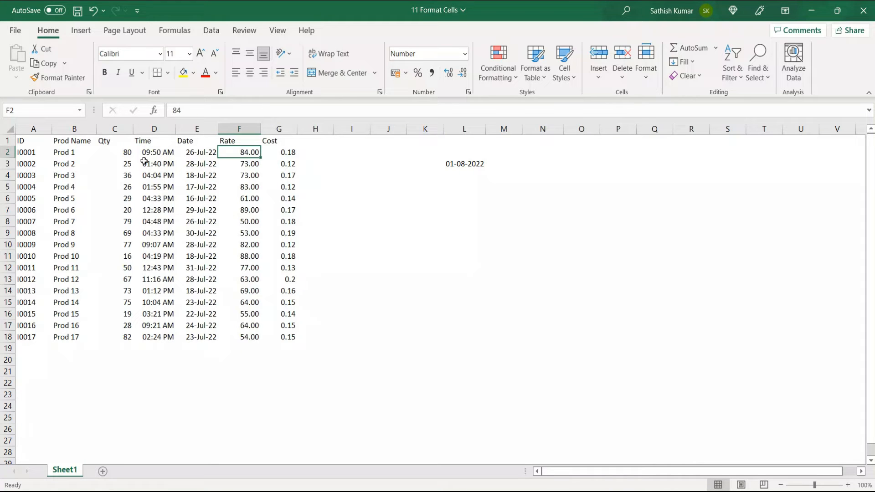
{"action": "key", "text": "ctrl+shift+Down"}
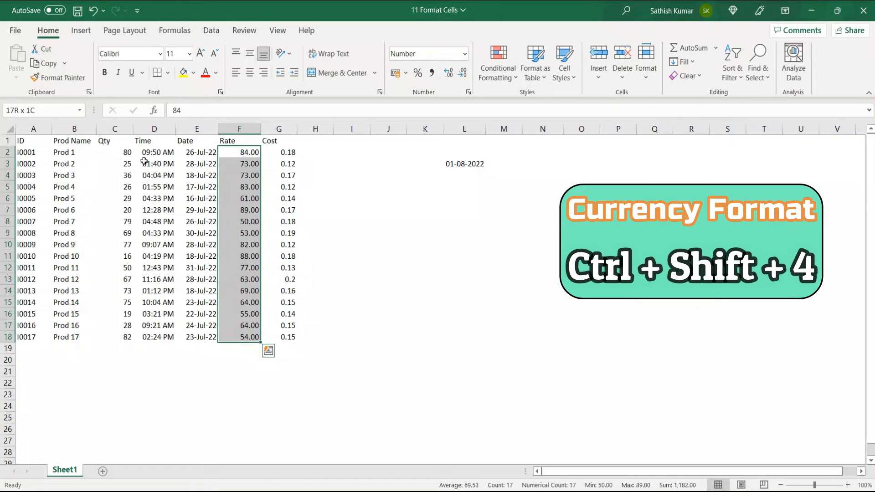
{"action": "key", "text": "ctrl+shift+4"}
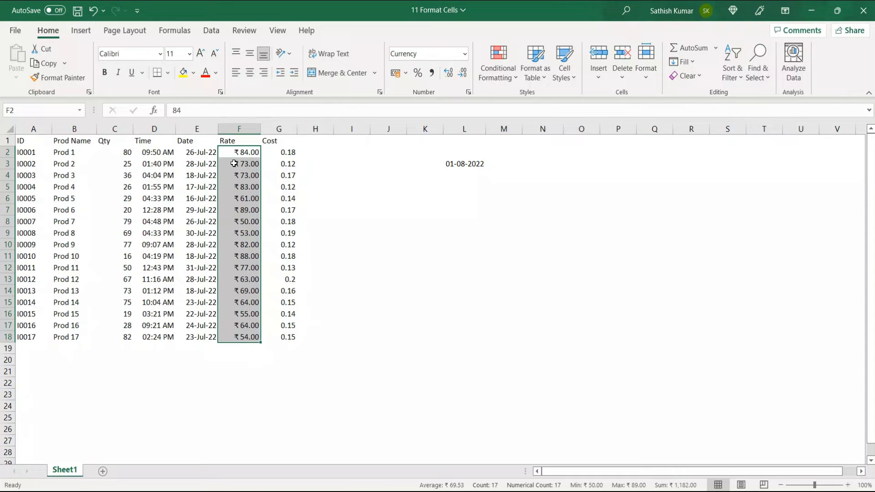
Examine the Currency number format settings of the Rate values and the list of available currency symbols, without changing anything.
{"action": "key", "text": "ctrl+shift+1"}
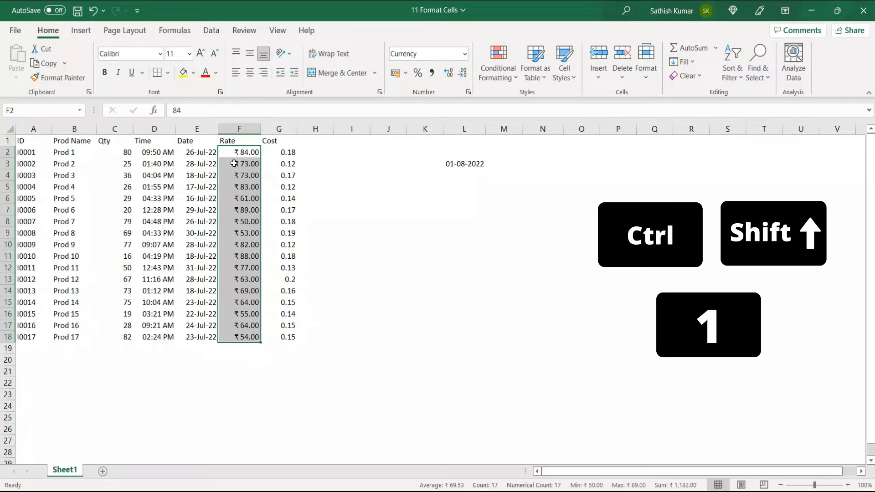
{"action": "key", "text": "ctrl+1"}
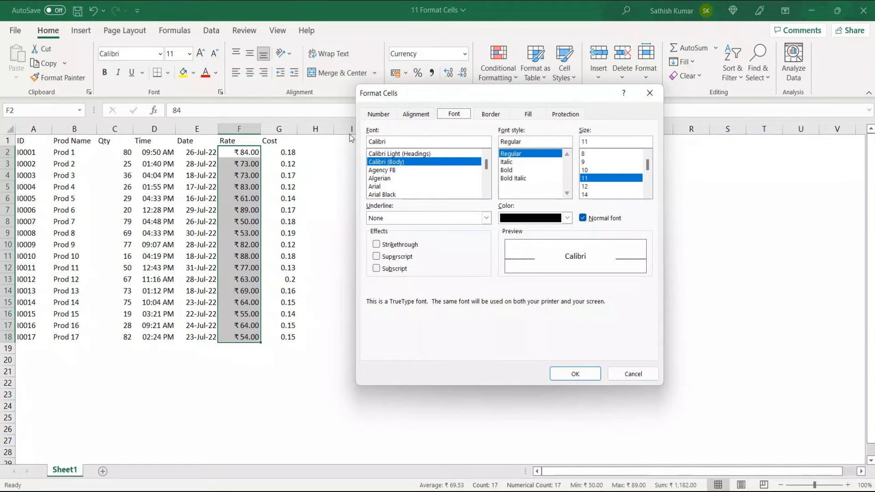
{"action": "left_click", "coordinate": [373, 118]}
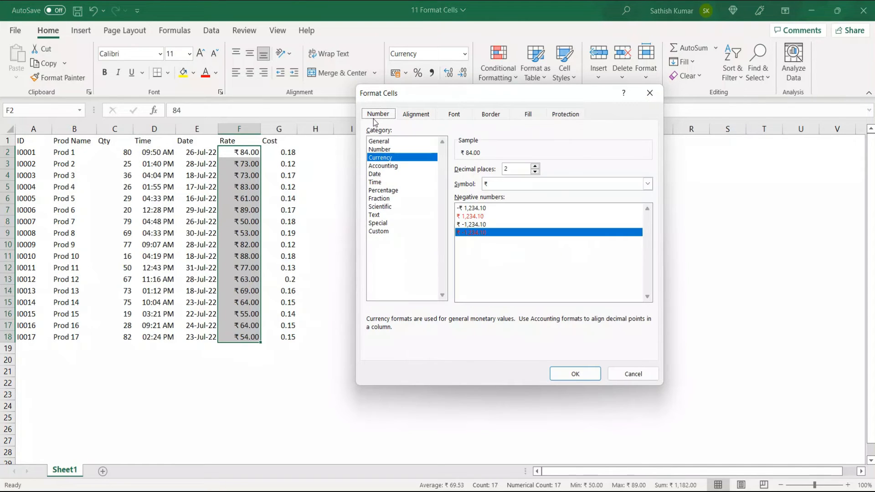
{"action": "left_click", "coordinate": [490, 186]}
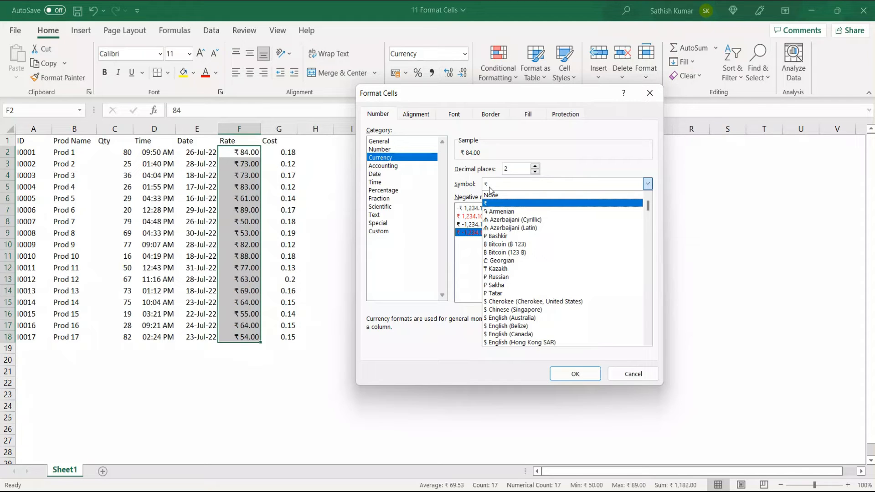
{"action": "key", "text": "Escape"}
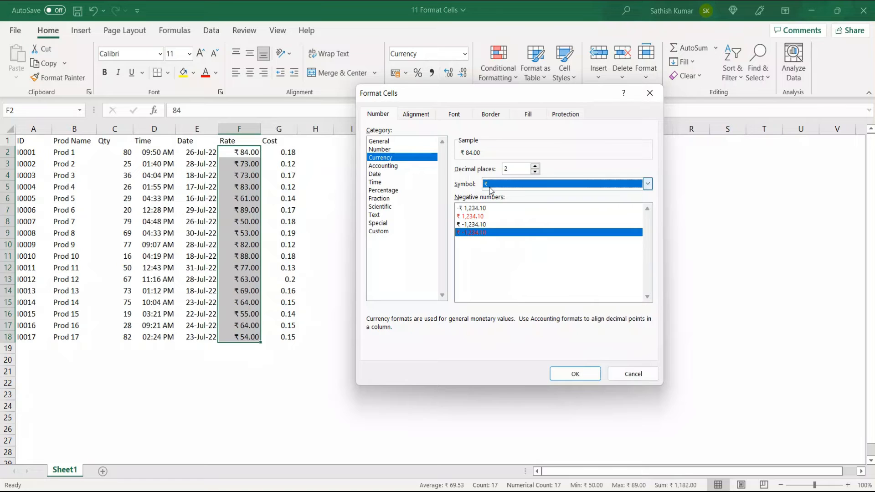
{"action": "key", "text": "Escape"}
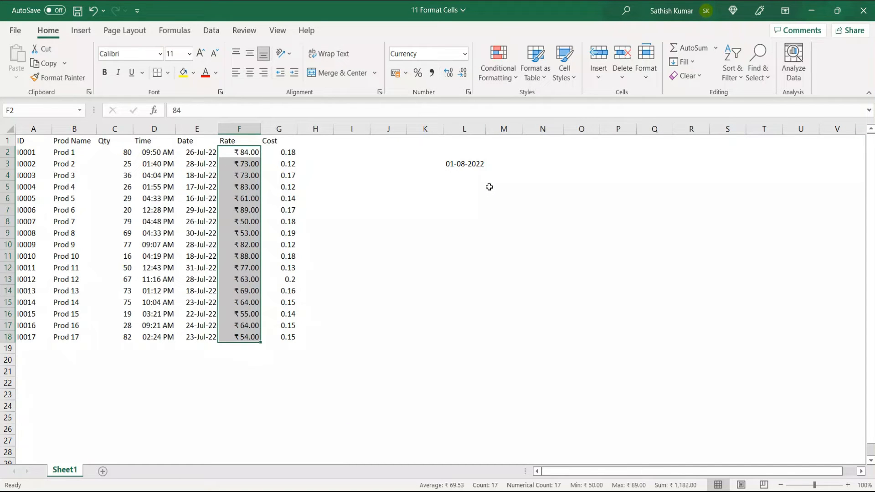
Apply the Percentage format without decimals to the Cost values in G2:G18.
{"action": "key", "text": "Right"}
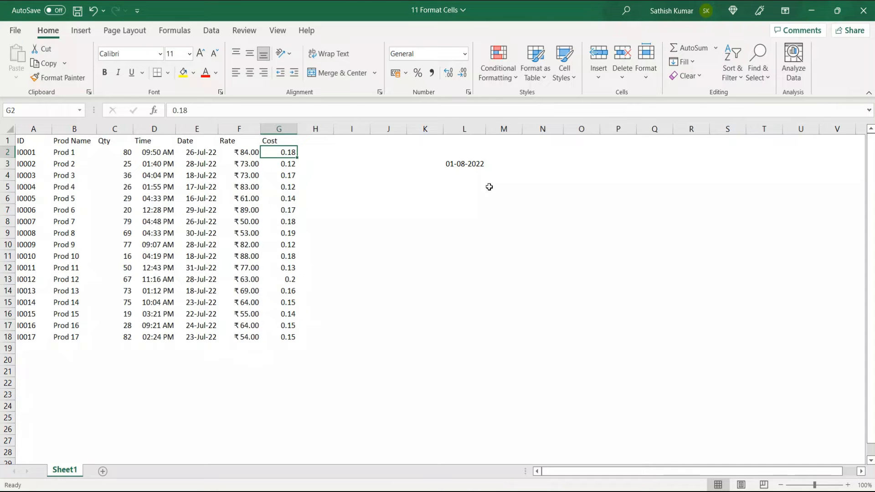
{"action": "key", "text": "ctrl+shift+Down"}
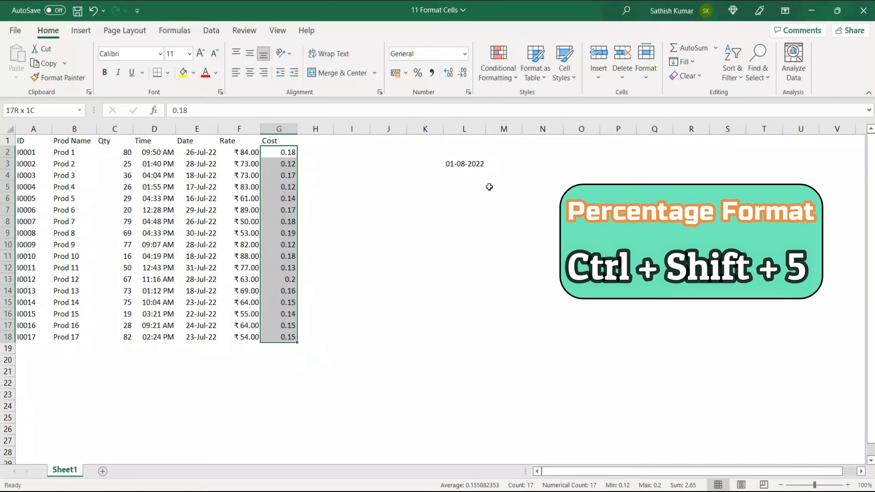
{"action": "key", "text": "ctrl+shift+5"}
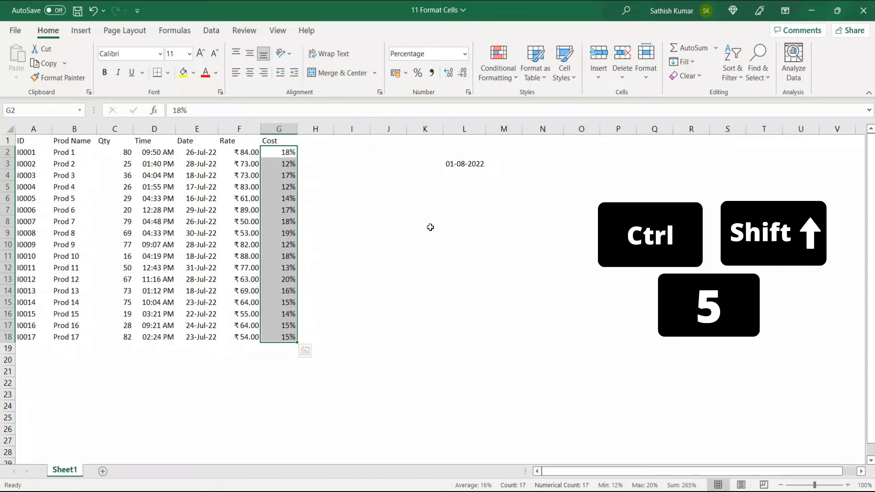
Clear the stray date in L3, and enter 12345678 in L4 with the two-decimal Scientific format.
{"action": "left_click", "coordinate": [453, 165]}
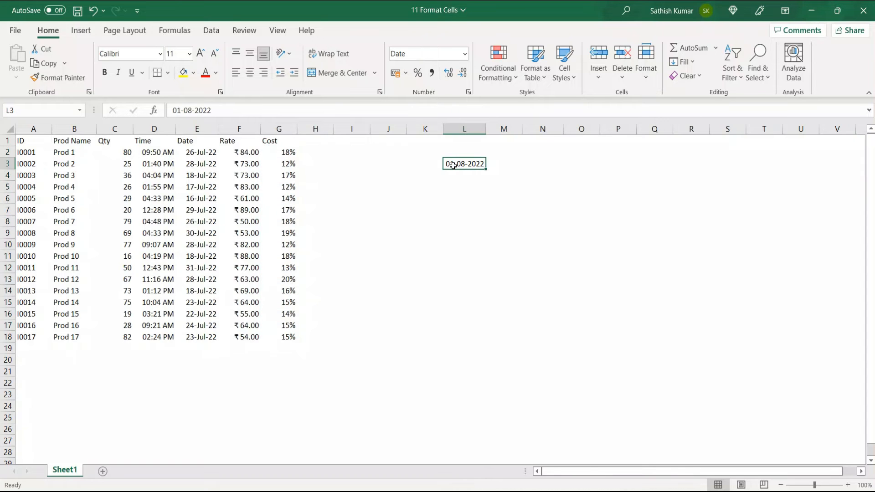
{"action": "key", "text": "Delete"}
{"action": "key", "text": "Down"}
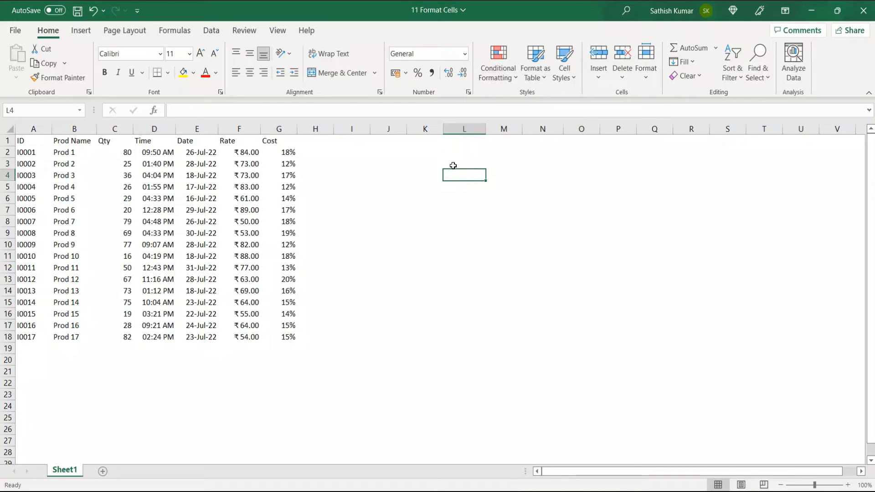
{"action": "type", "text": "12345"}
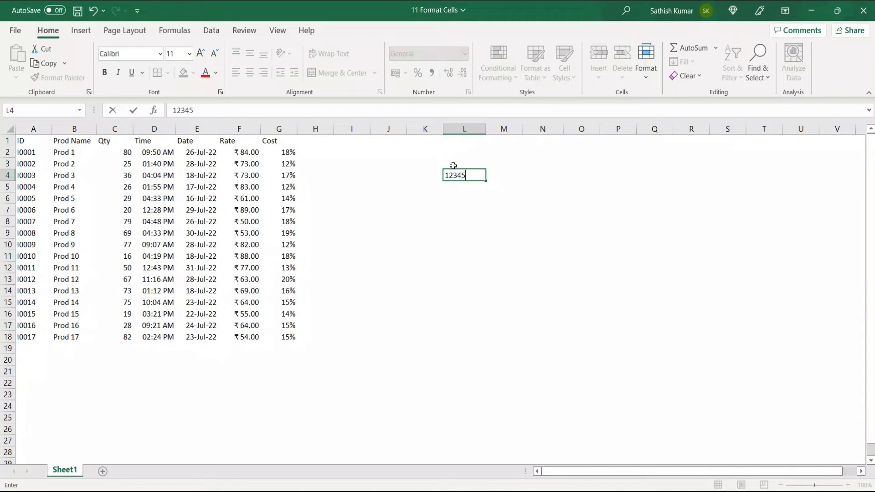
{"action": "type", "text": "678"}
{"action": "key", "text": "ctrl+Return"}
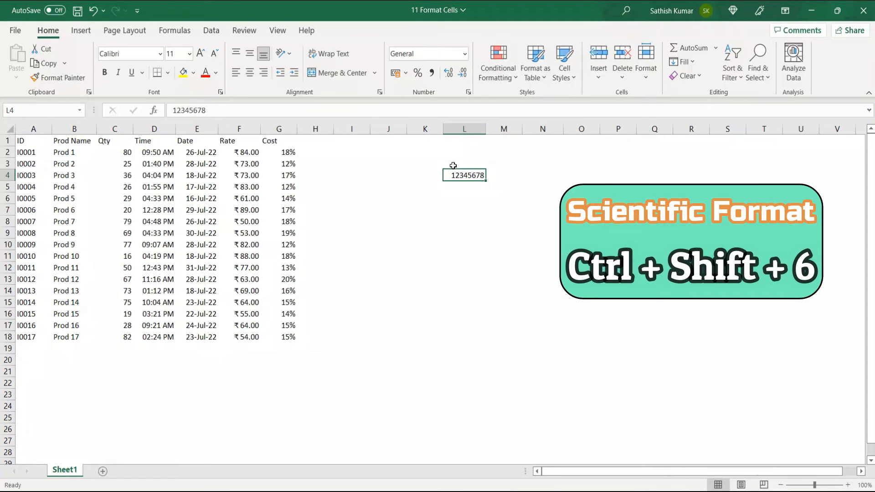
{"action": "key", "text": "ctrl+shift+6"}
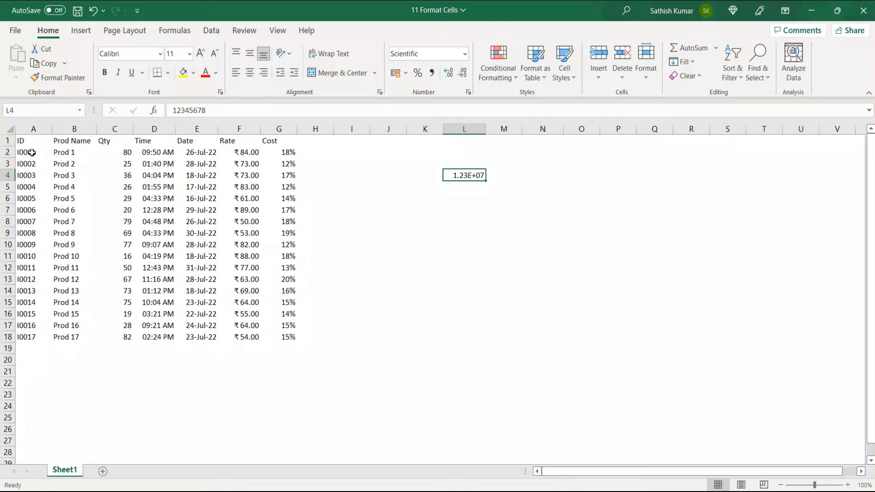
Apply an outline border around the whole product table in A1:G18.
{"action": "left_click_drag", "start_coordinate": [25, 142], "coordinate": [282, 336]}
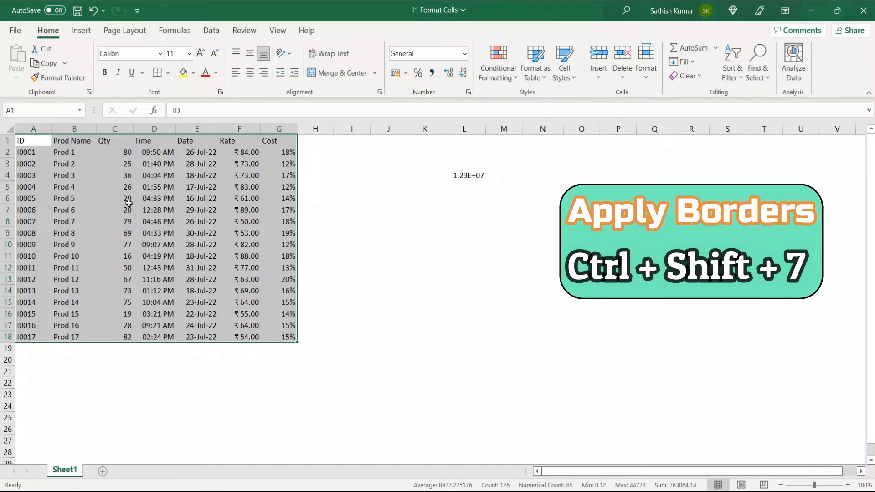
{"action": "key", "text": "ctrl+shift+7"}
{"action": "left_click", "coordinate": [424, 304]}
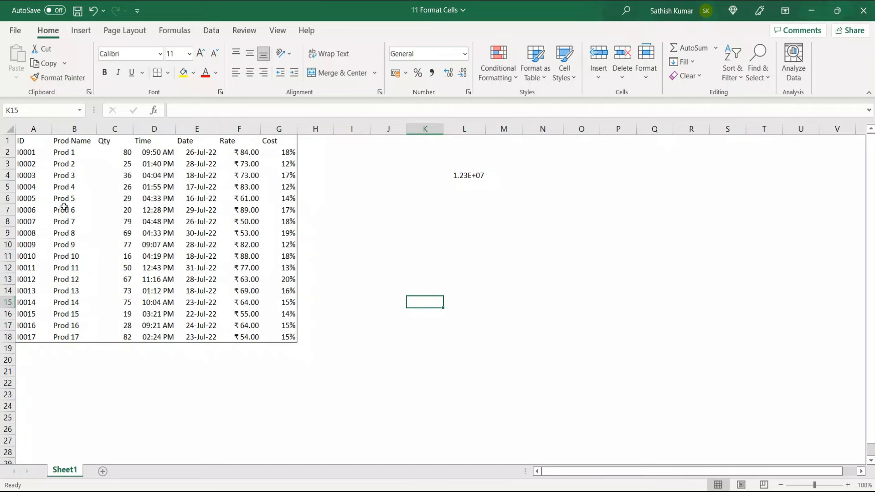
Insert a blank column before the ID column and a blank row above the header row.
{"action": "left_click", "coordinate": [37, 130]}
{"action": "right_click", "coordinate": [37, 131]}
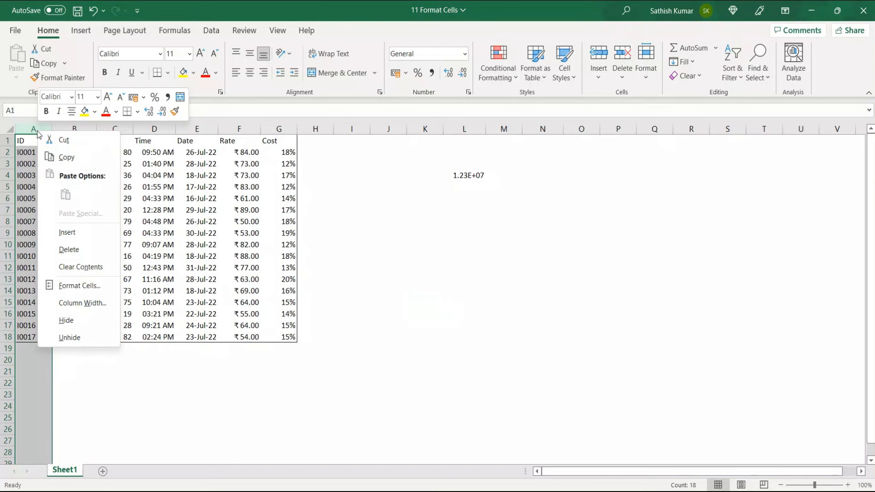
{"action": "left_click", "coordinate": [67, 233]}
{"action": "left_click", "coordinate": [84, 231]}
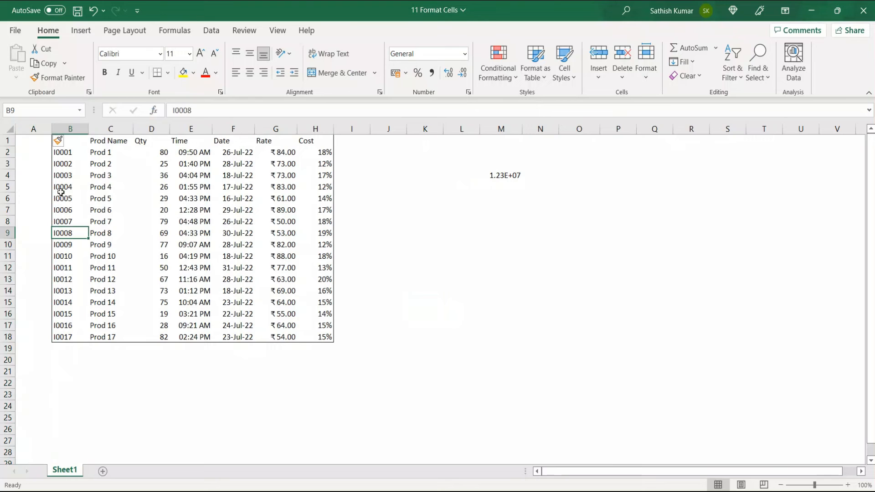
{"action": "left_click", "coordinate": [8, 142]}
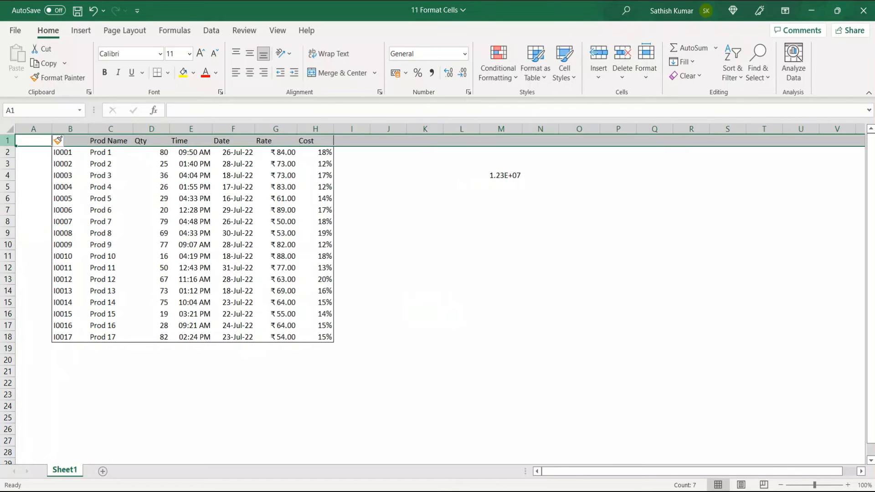
{"action": "right_click", "coordinate": [9, 143]}
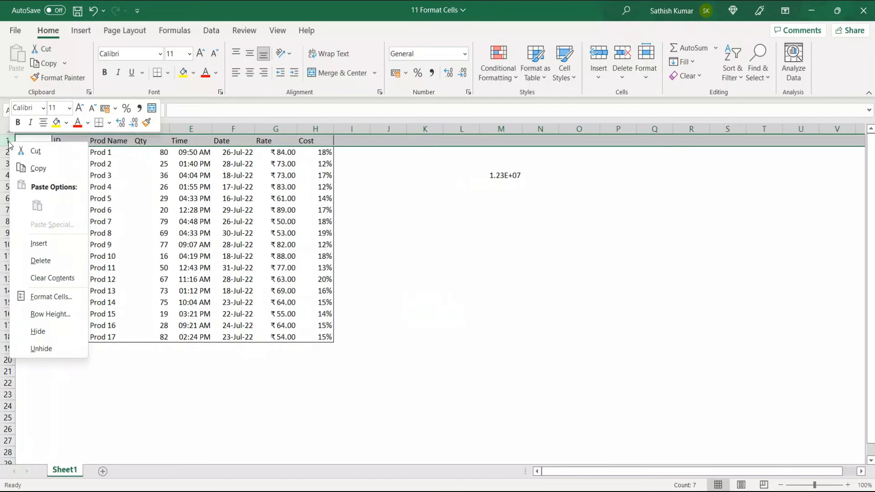
{"action": "left_click", "coordinate": [54, 245]}
{"action": "left_click", "coordinate": [233, 256]}
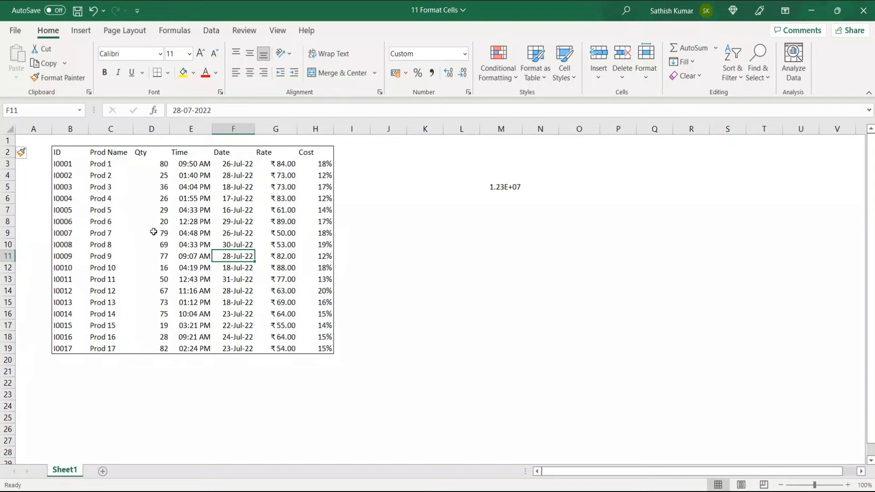
Remove the outline border from the product table in B2:H19.
{"action": "left_click_drag", "start_coordinate": [61, 155], "coordinate": [314, 347]}
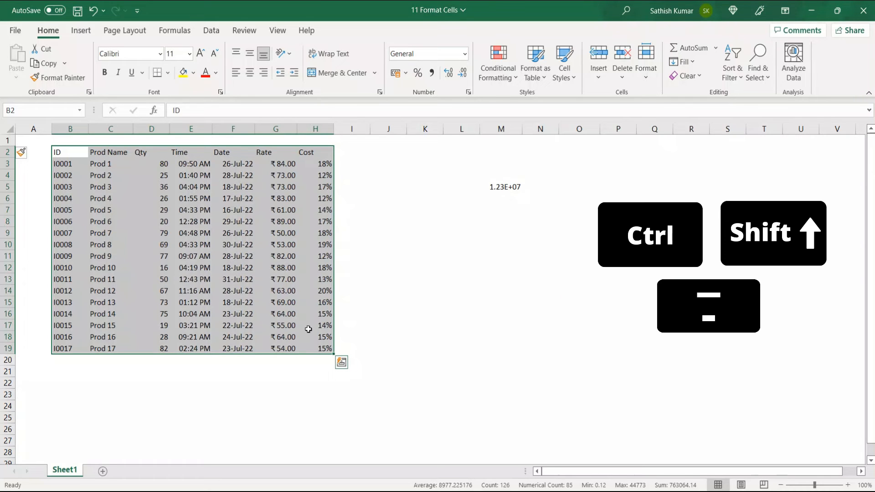
{"action": "left_click", "coordinate": [552, 406]}
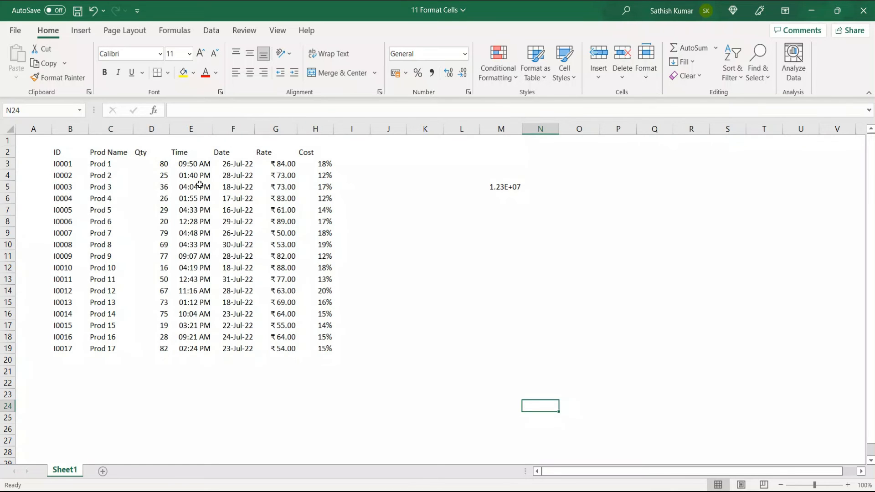
Try bold on the header cells B2:H2, and return them to regular weight.
{"action": "left_click", "coordinate": [58, 155]}
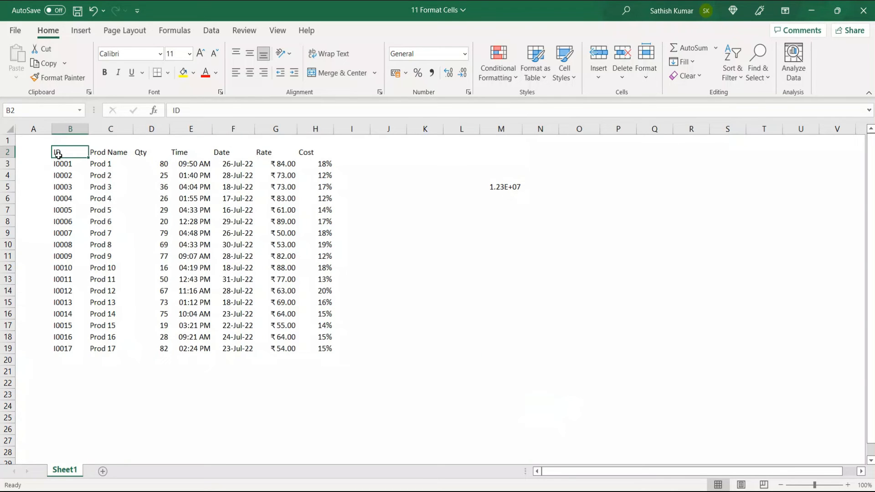
{"action": "key", "text": "shift+Right"}
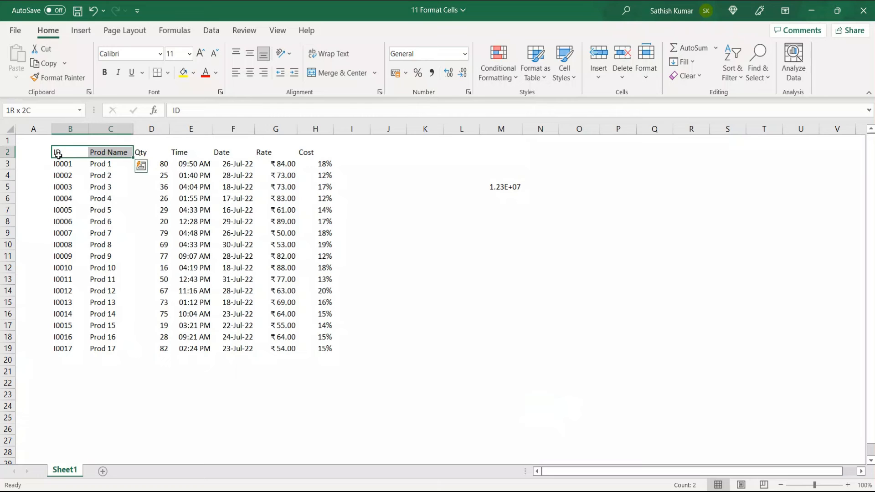
{"action": "key", "text": "ctrl+shift+Right"}
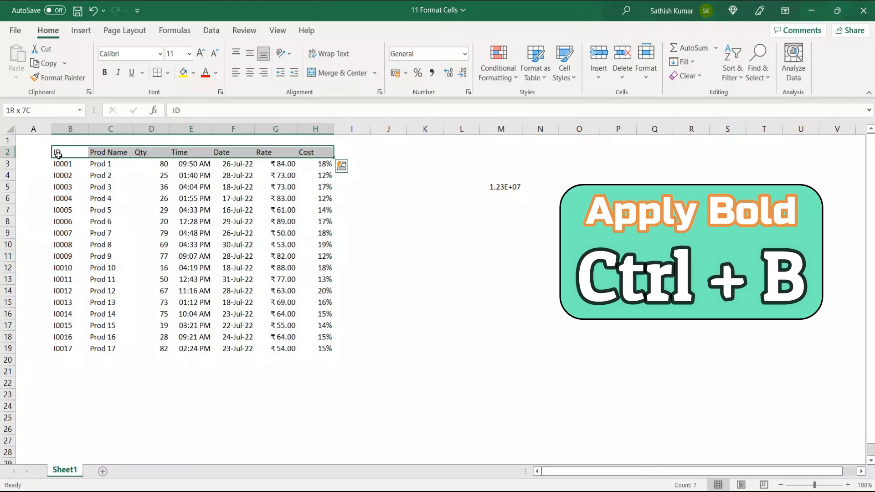
{"action": "key", "text": "ctrl+b"}
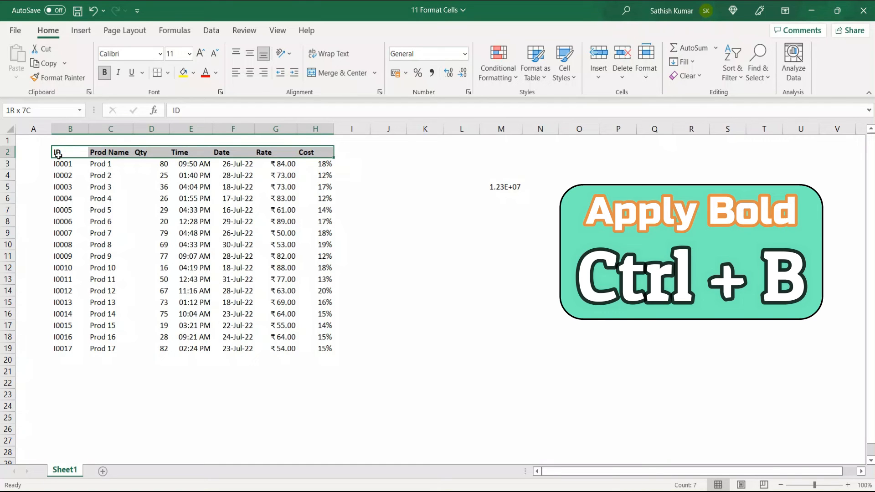
{"action": "key", "text": "ctrl+b"}
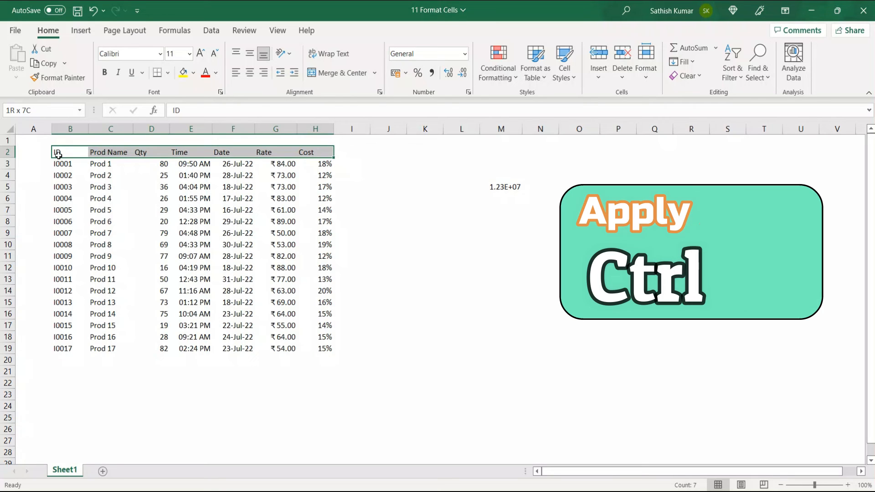
Try italic and underline in turn on the header cells B2:H2, removing each one again.
{"action": "key", "text": "ctrl+i"}
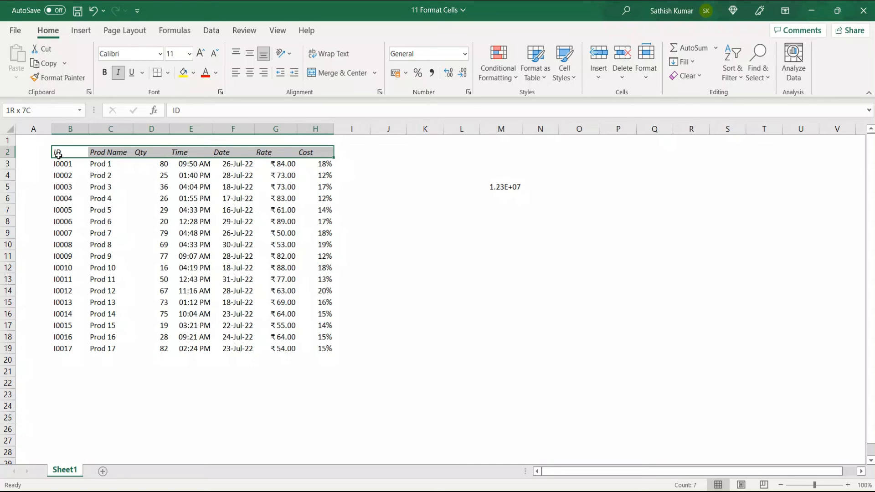
{"action": "key", "text": "ctrl+i"}
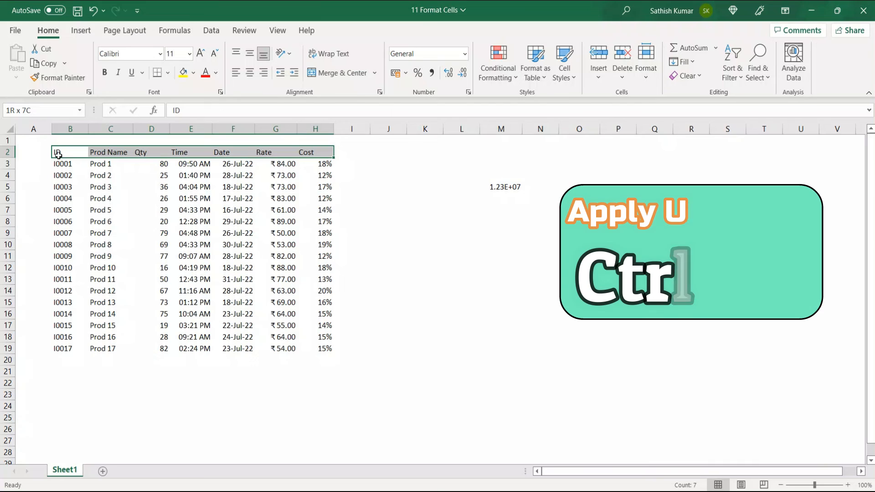
{"action": "key", "text": "ctrl+u"}
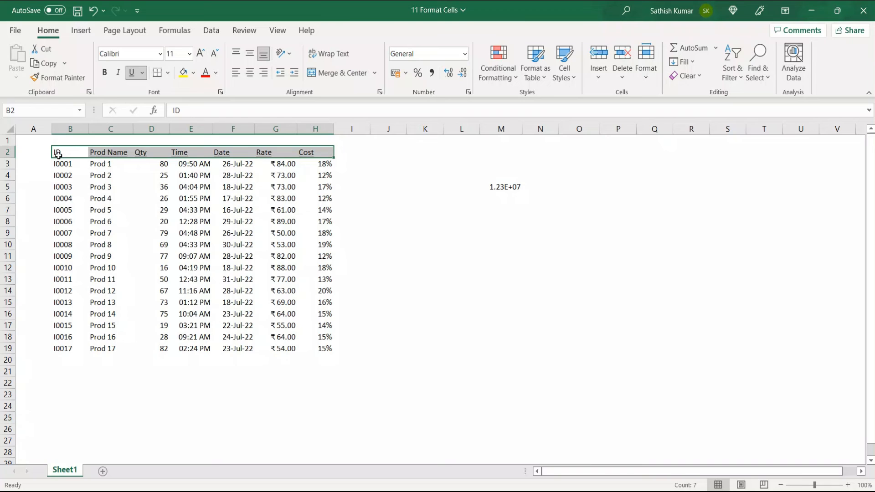
{"action": "key", "text": "ctrl+u"}
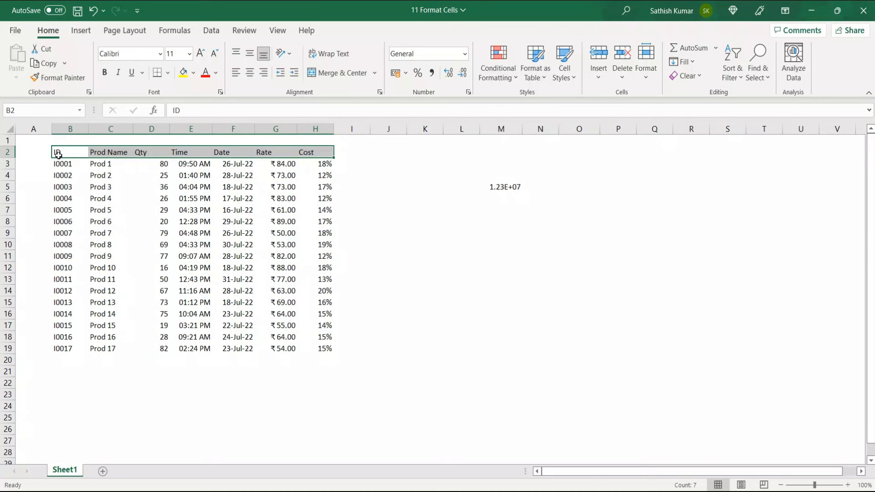
Save the workbook, and apply strikethrough to the header cells B2:H2.
{"action": "key", "text": "ctrl+s"}
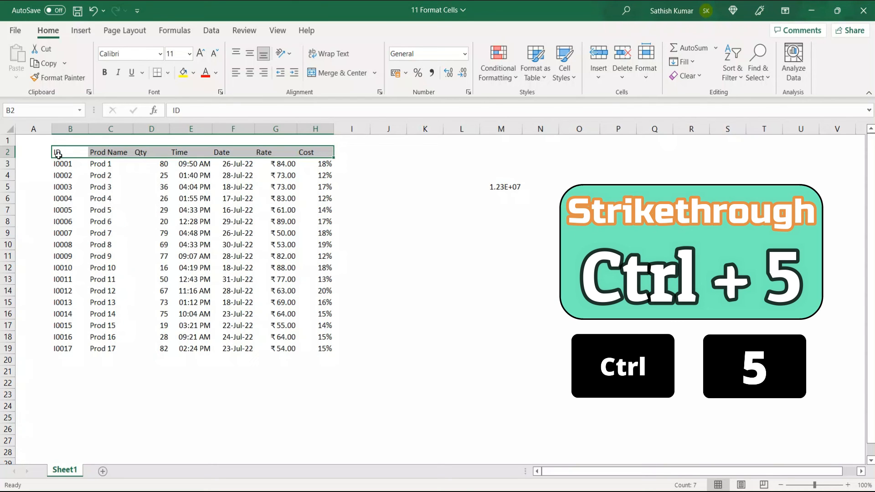
{"action": "key", "text": "ctrl+5"}
{"action": "key", "text": "ctrl+q"}
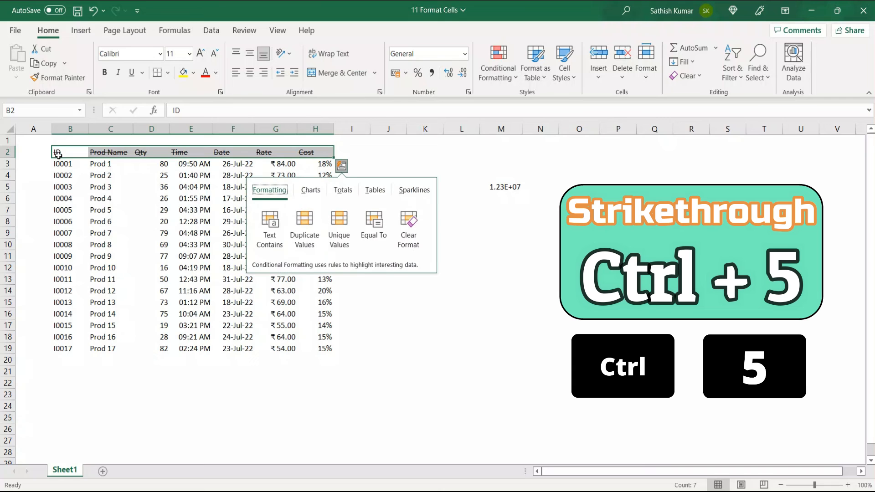
{"action": "key", "text": "Escape"}
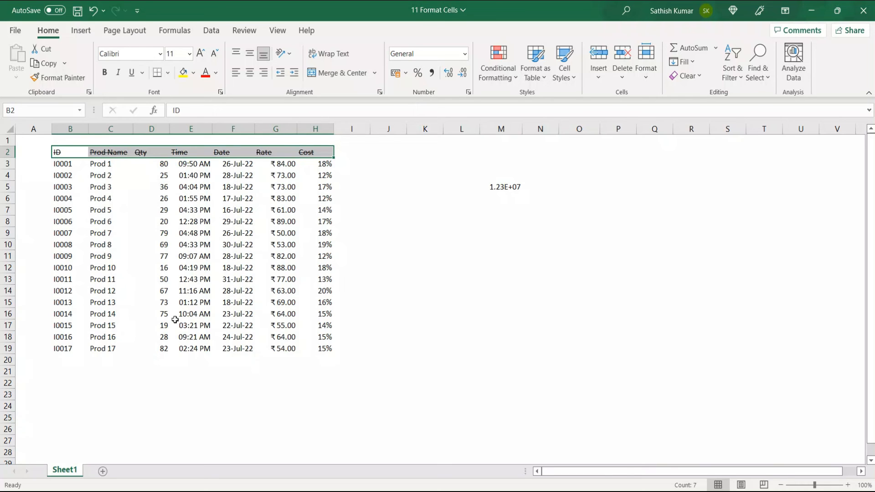
Remove the strikethrough from the header cells B2:H2, and make the ID and Prod Name headers in B2 and C2 bold.
{"action": "key", "text": "ctrl+5"}
{"action": "left_click", "coordinate": [66, 153]}
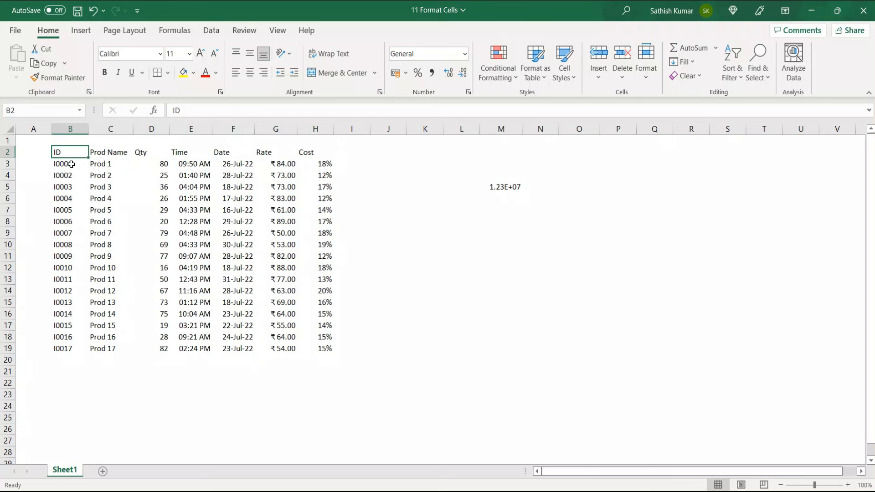
{"action": "key", "text": "ctrl+b"}
{"action": "key", "text": "Right"}
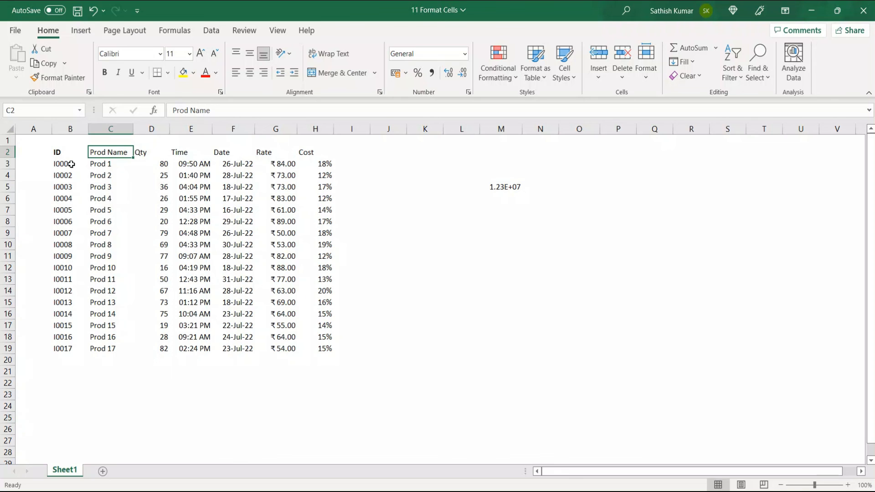
{"action": "key", "text": "ctrl+b"}
Italicize the Qty, Time and Date headers in cells D2, E2 and F2.
{"action": "key", "text": "Right"}
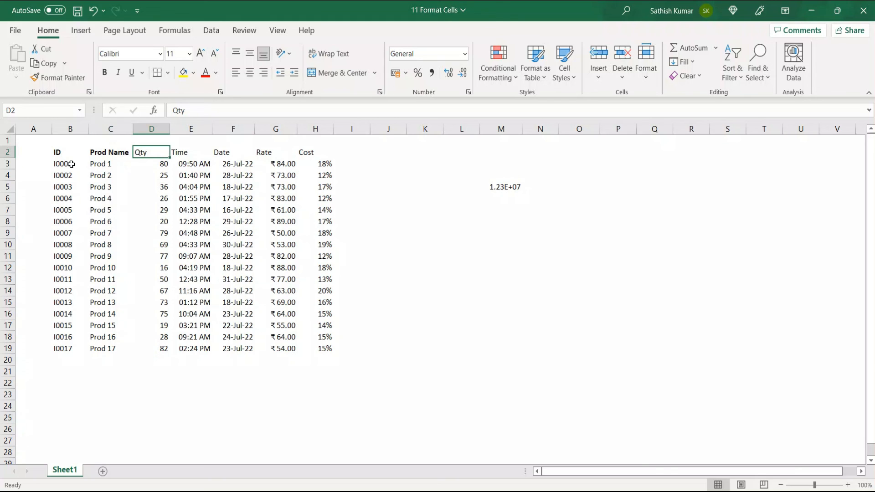
{"action": "key", "text": "ctrl+i"}
{"action": "key", "text": "Right"}
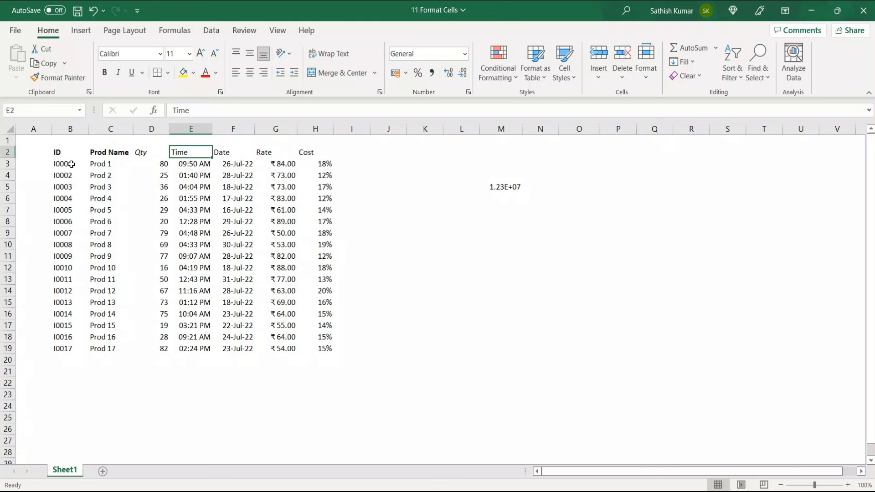
{"action": "key", "text": "ctrl+i"}
{"action": "key", "text": "Right"}
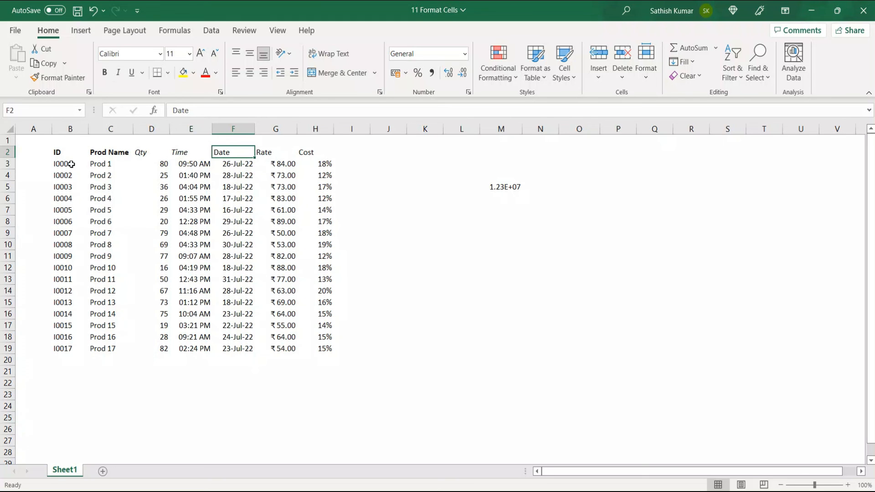
{"action": "key", "text": "ctrl+i"}
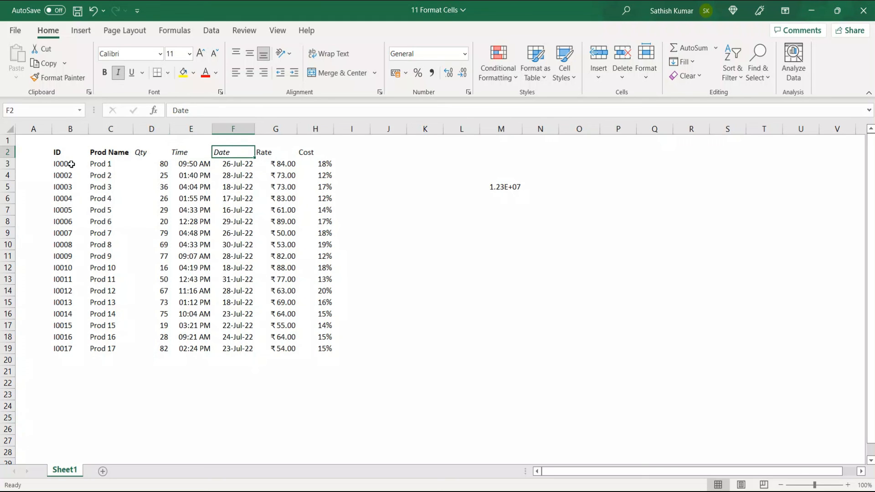